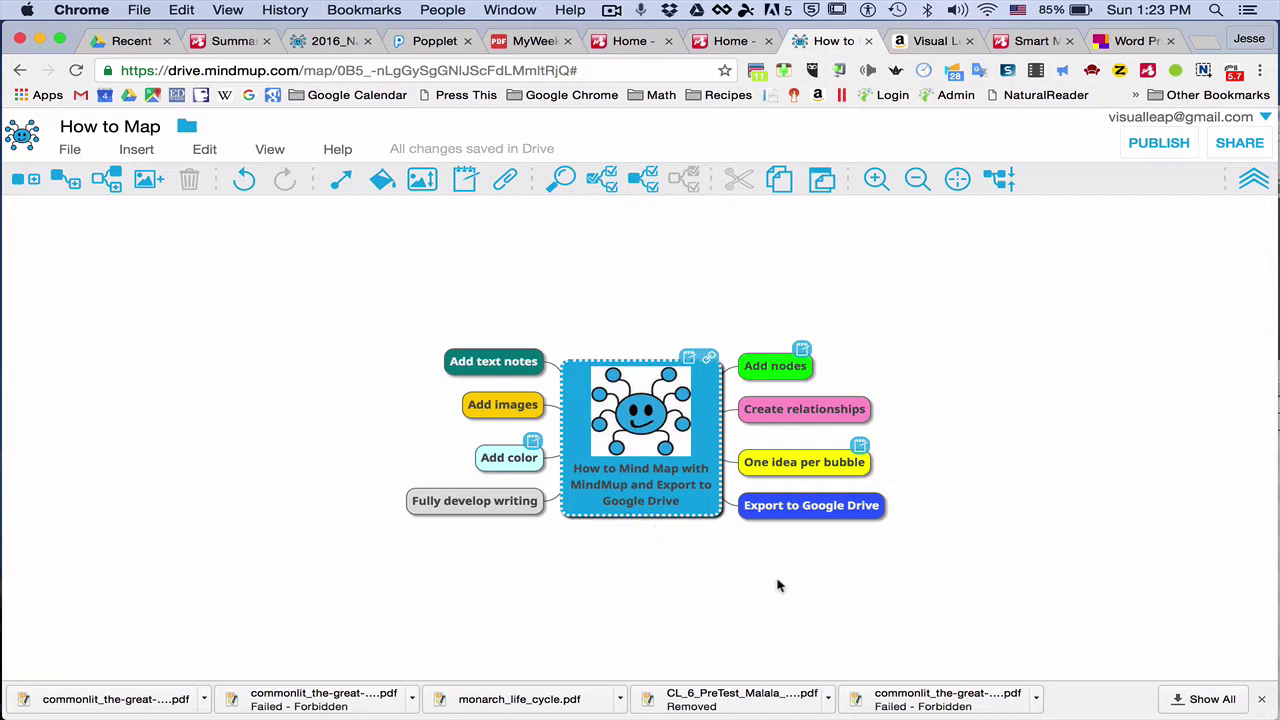
Move One idea per bubble, Add color and Add images under the Add nodes branch
left_click(763, 374)
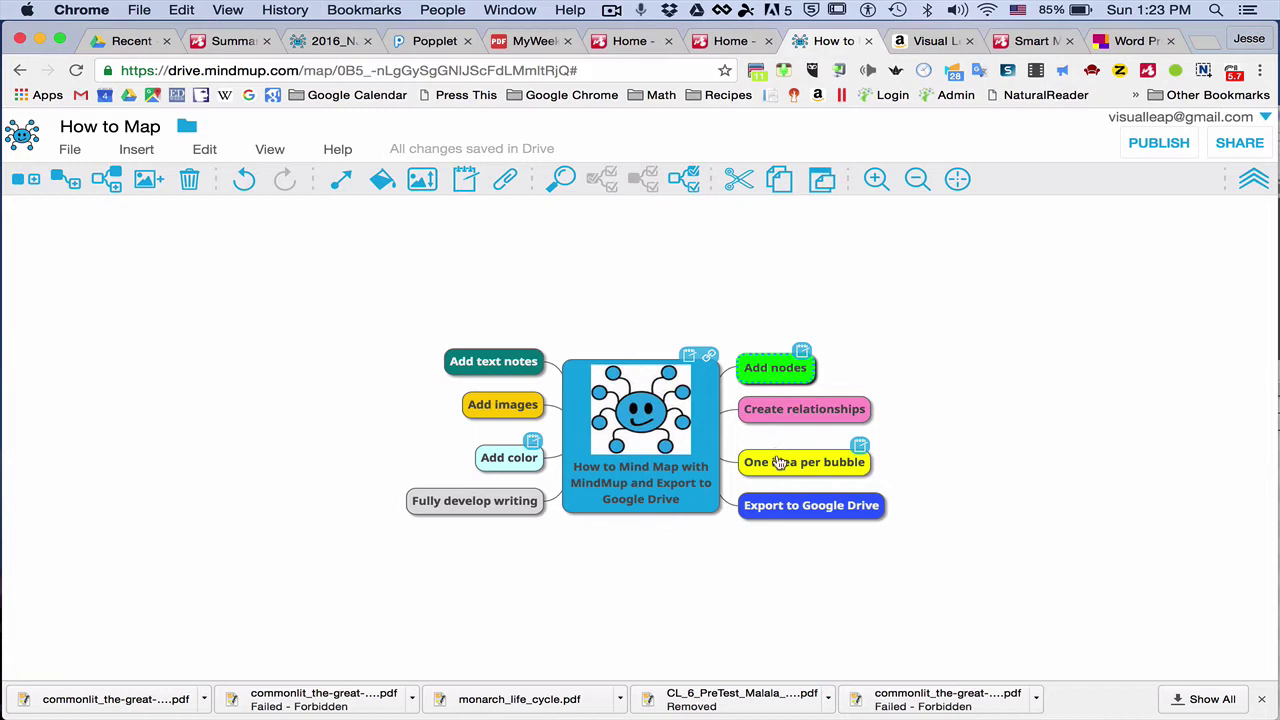
mouse_move(780, 462)
left_mouse_down()
mouse_move(800, 368)
mouse_move(786, 354)
left_mouse_up()
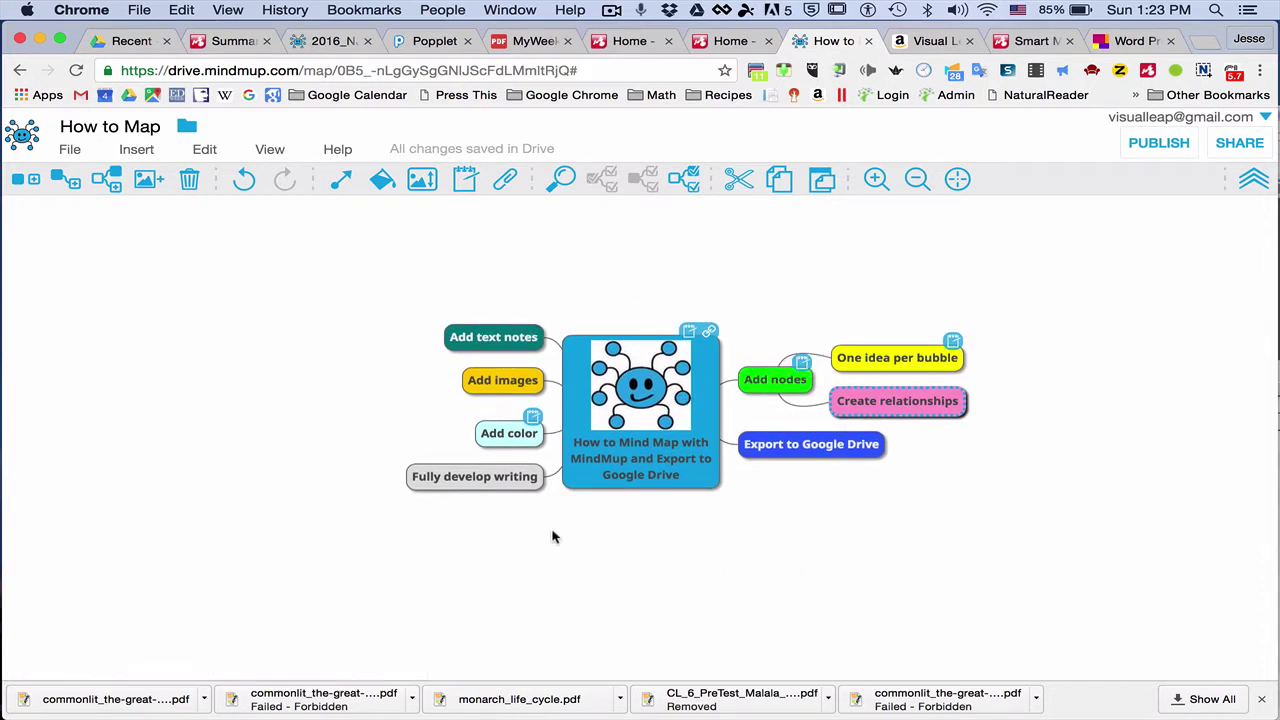
left_click_drag(506, 440, 768, 380)
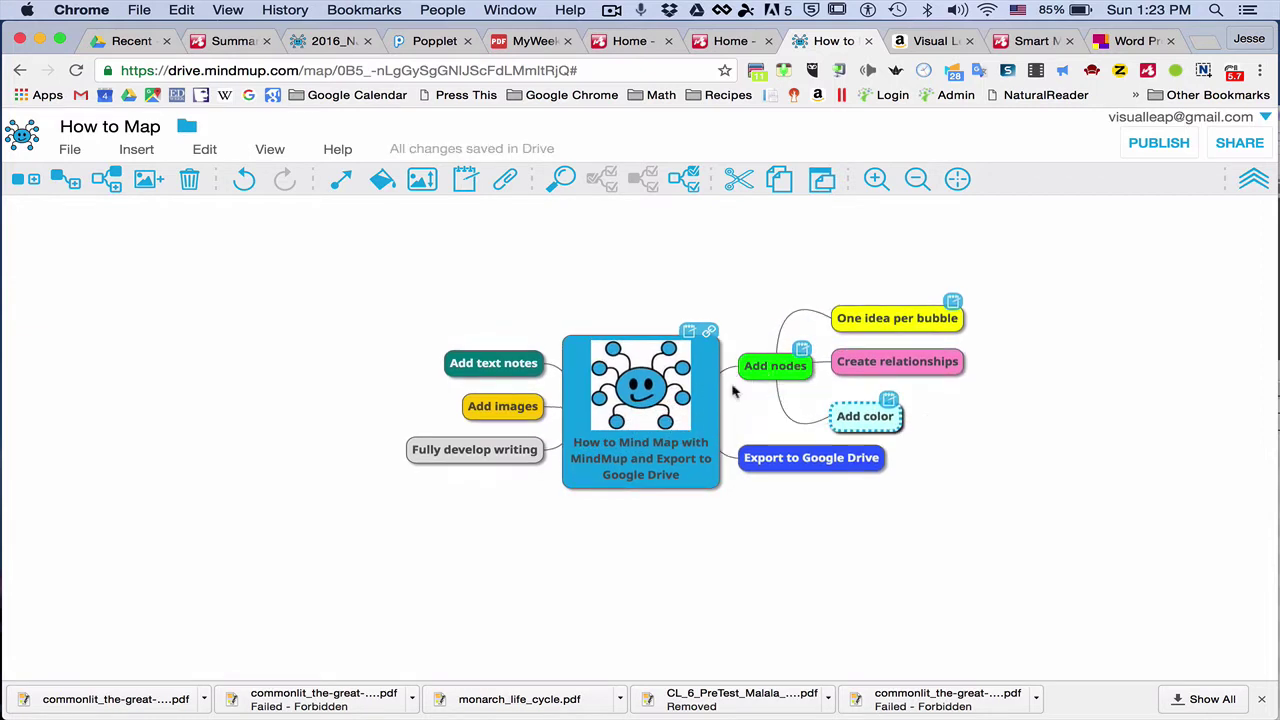
left_click_drag(508, 406, 762, 384)
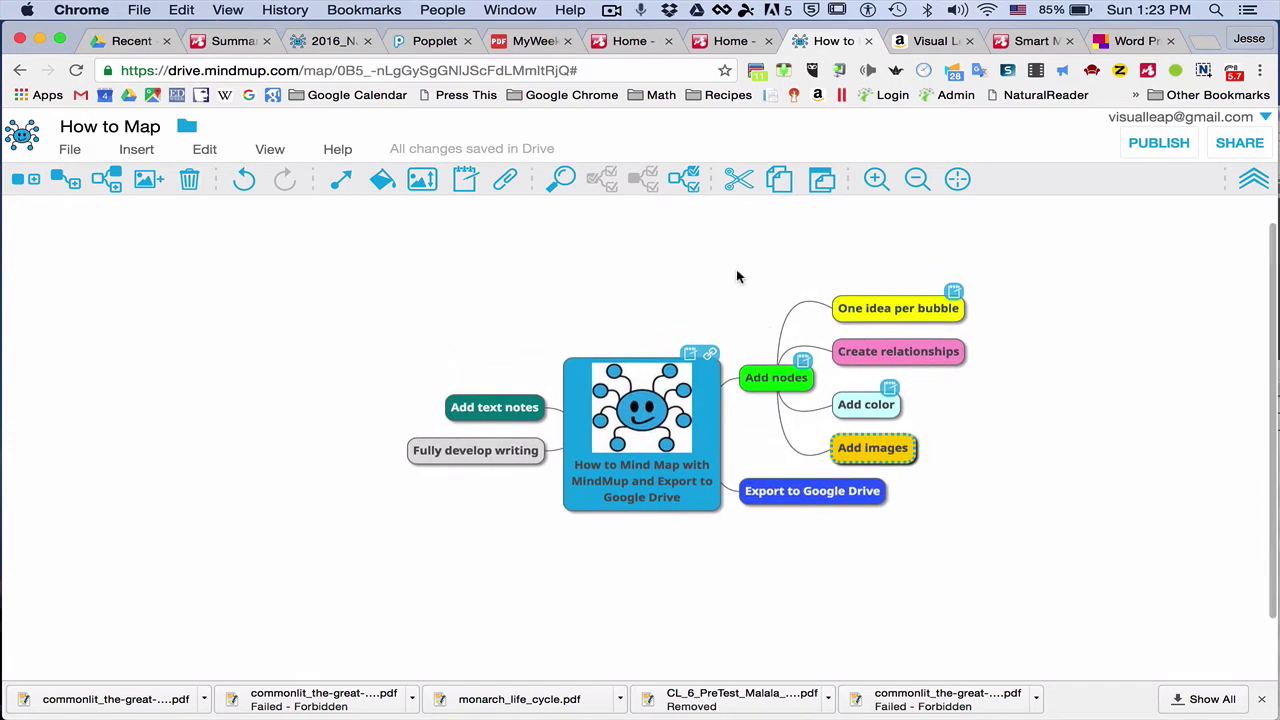
left_click(866, 414)
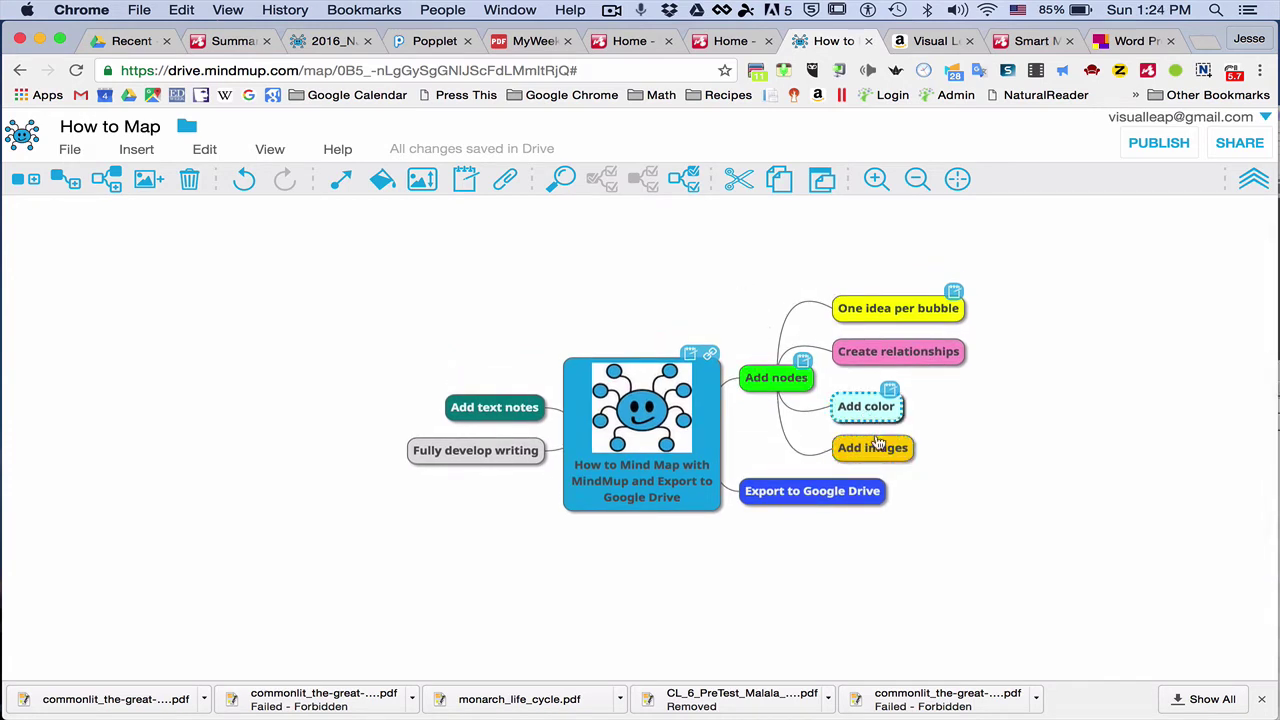
left_click(873, 450)
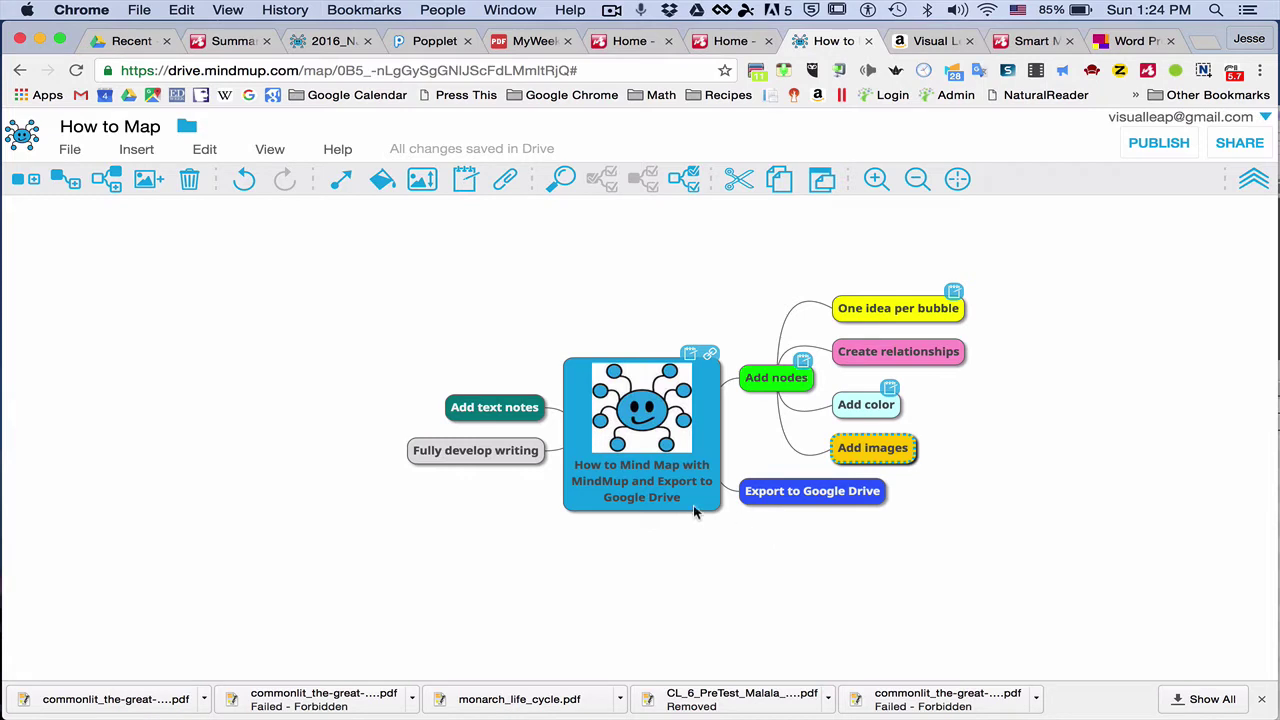
Attach Export to Google Drive and Fully develop writing as children of Add text notes
left_click(530, 406)
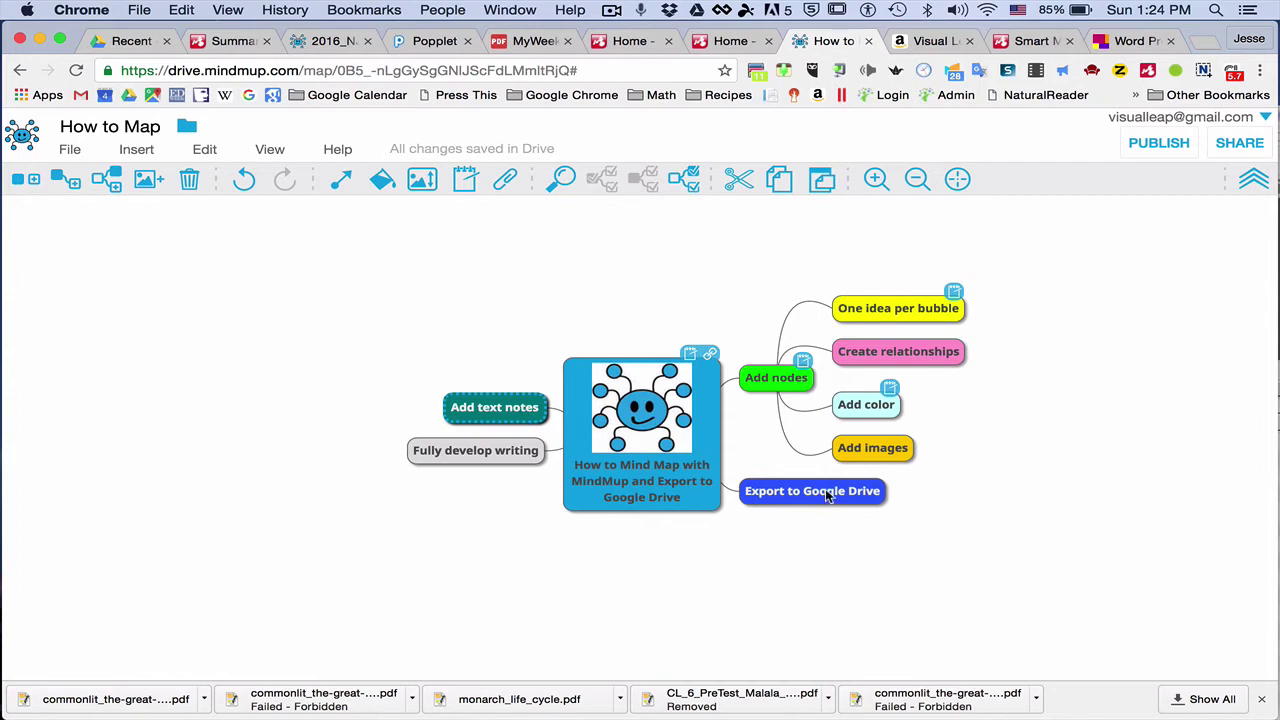
left_click_drag(826, 495, 500, 410)
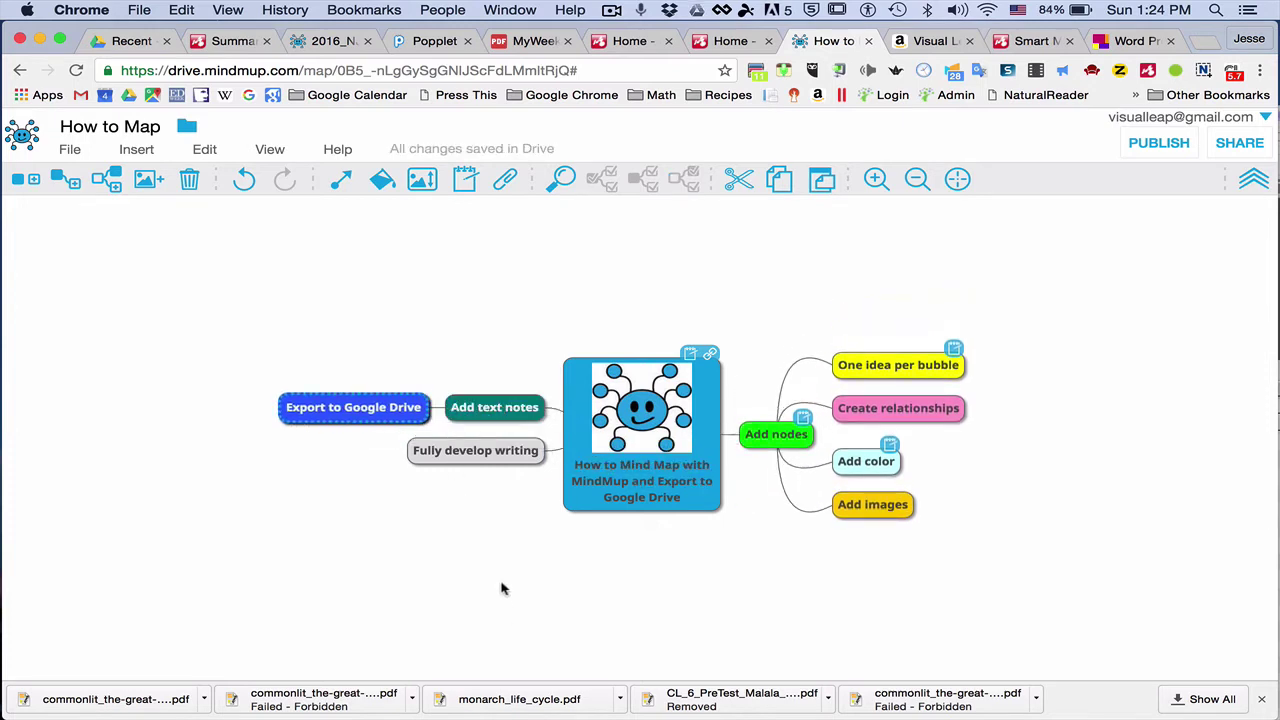
left_click(487, 411)
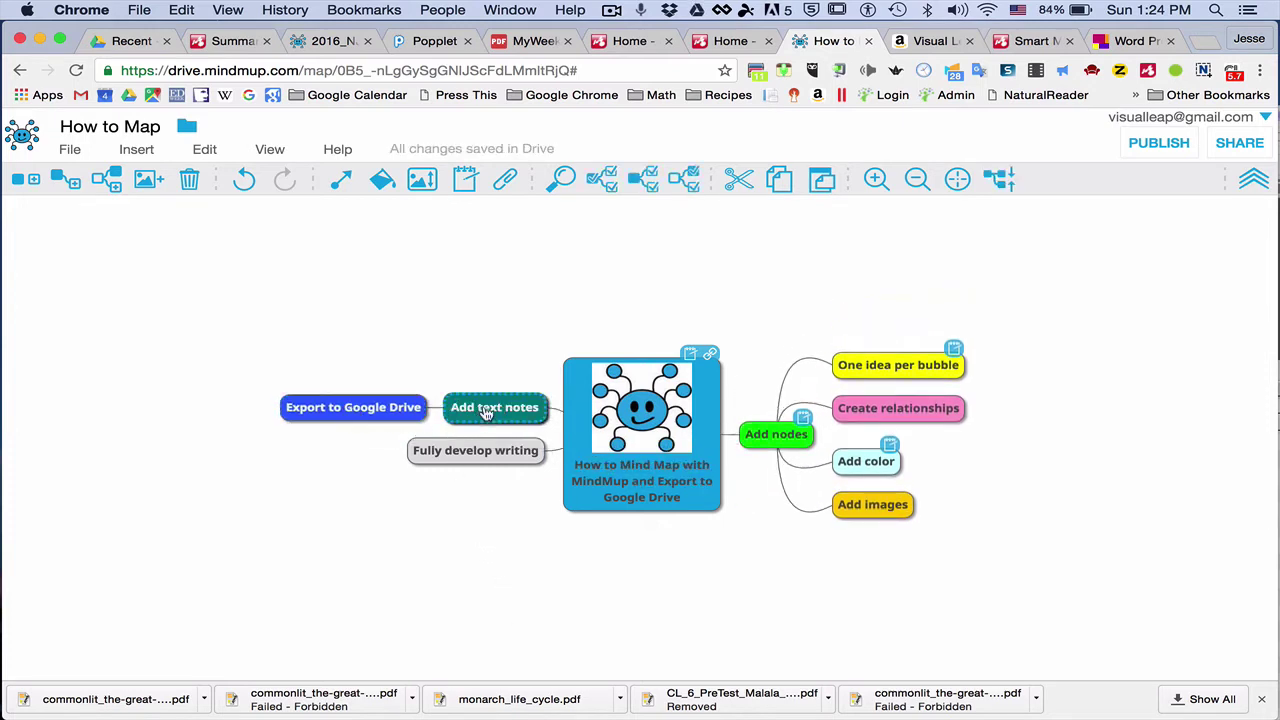
left_click(376, 409)
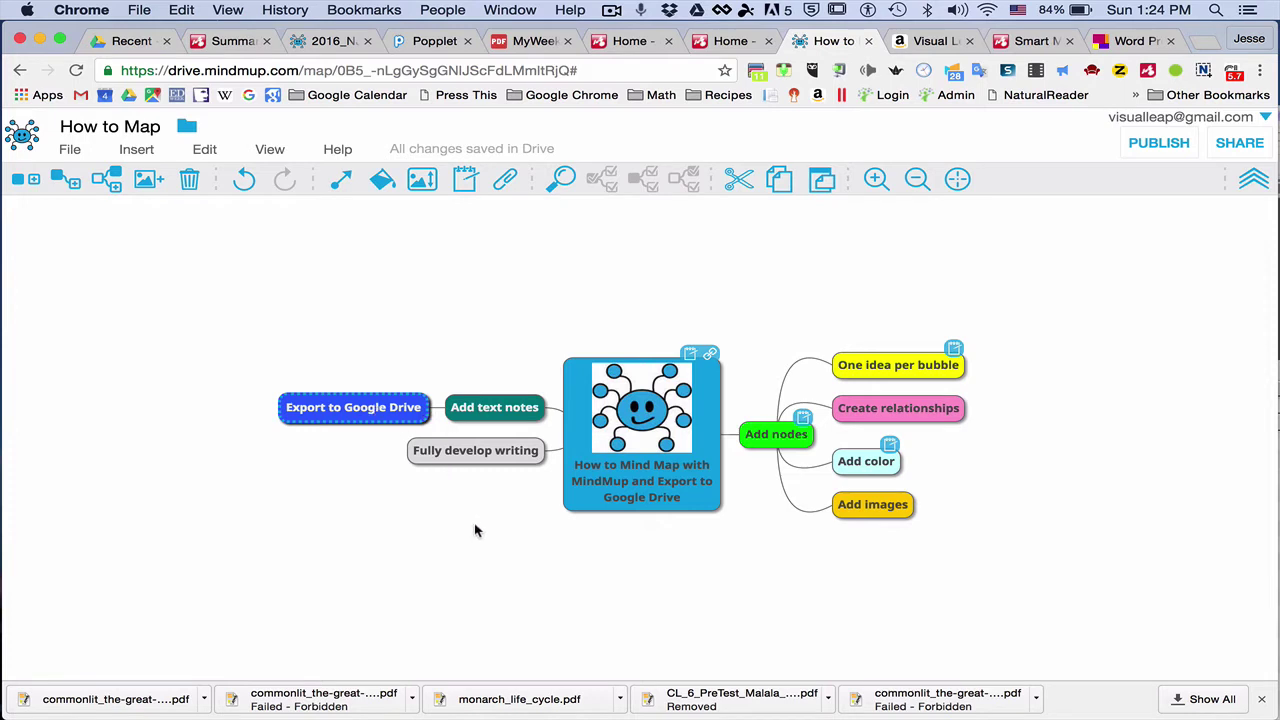
left_click_drag(491, 452, 500, 411)
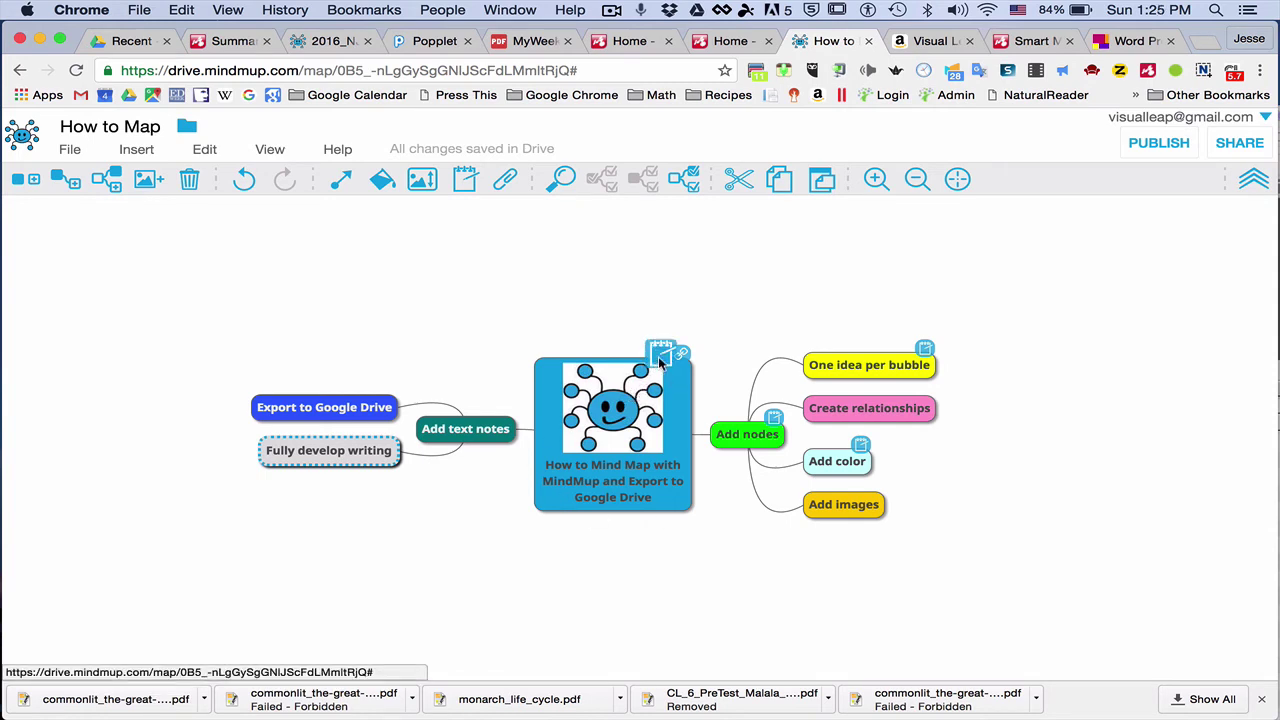
Open the notes sidebar and review the Add nodes, One idea per bubble and Add color notes
left_click(658, 356)
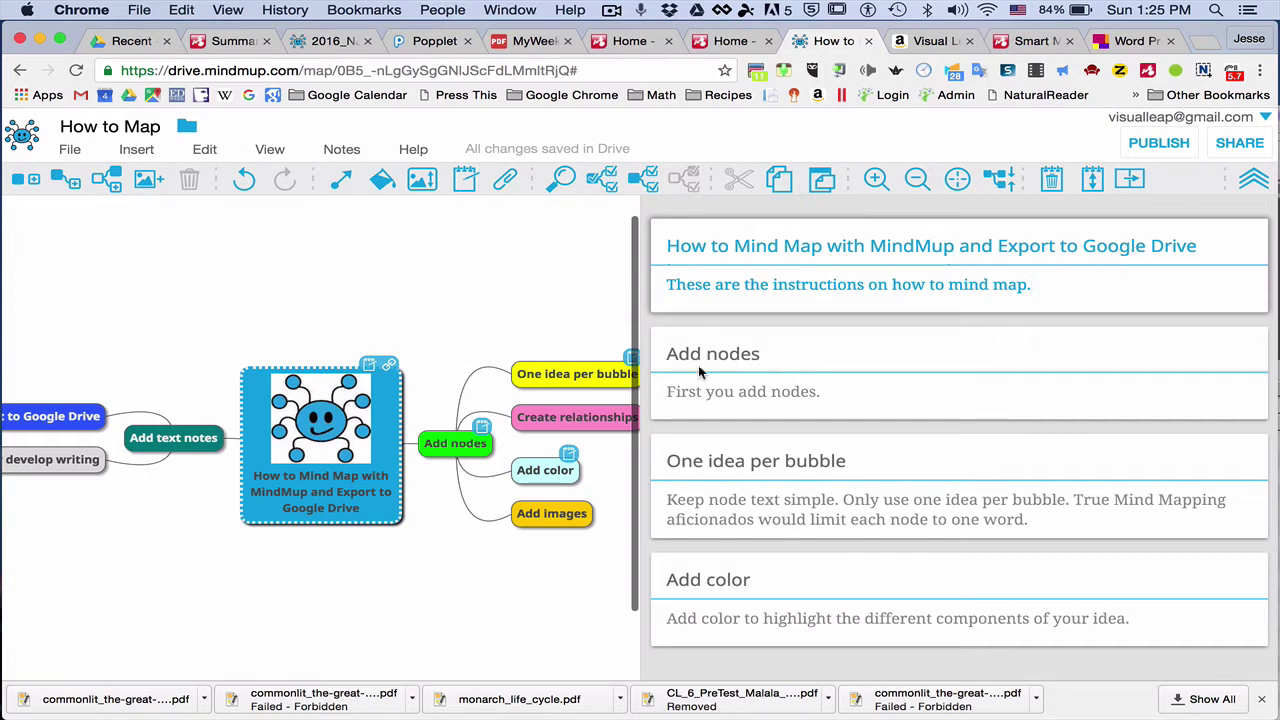
left_click(441, 448)
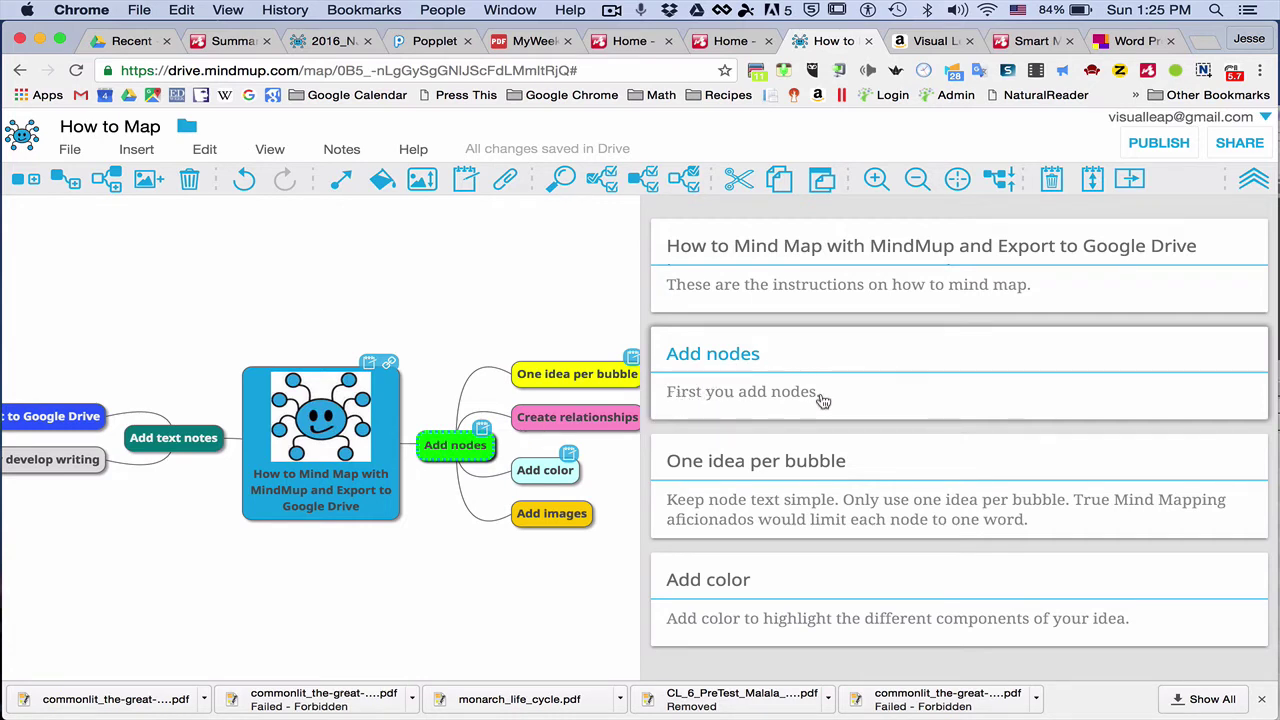
left_click(762, 461)
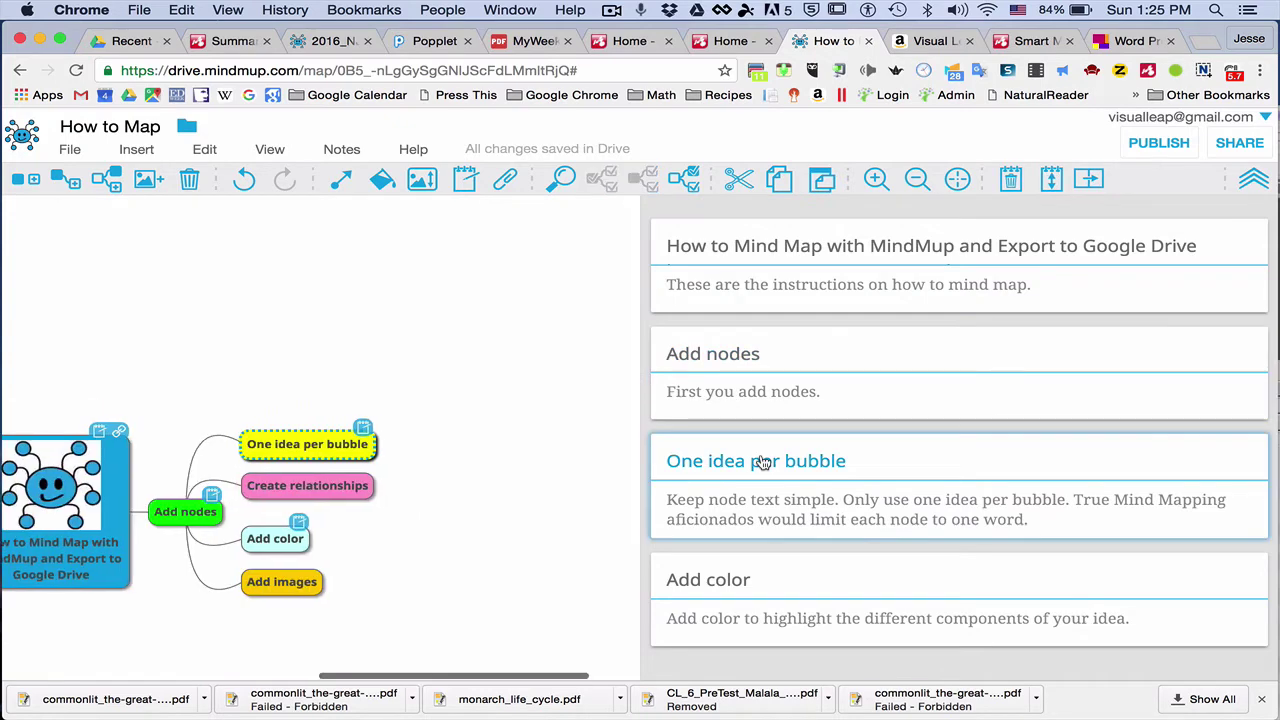
scroll(563, 520, "down", 3)
scroll(563, 520, "left", 3)
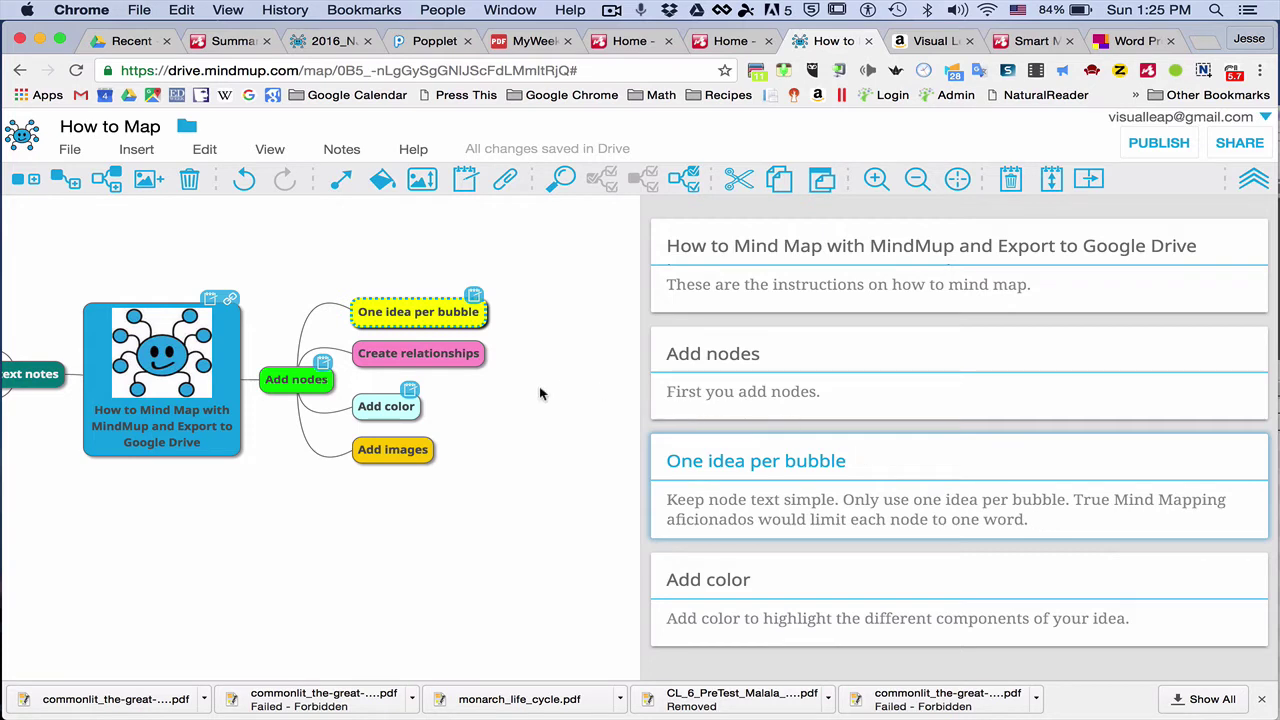
left_click(770, 603)
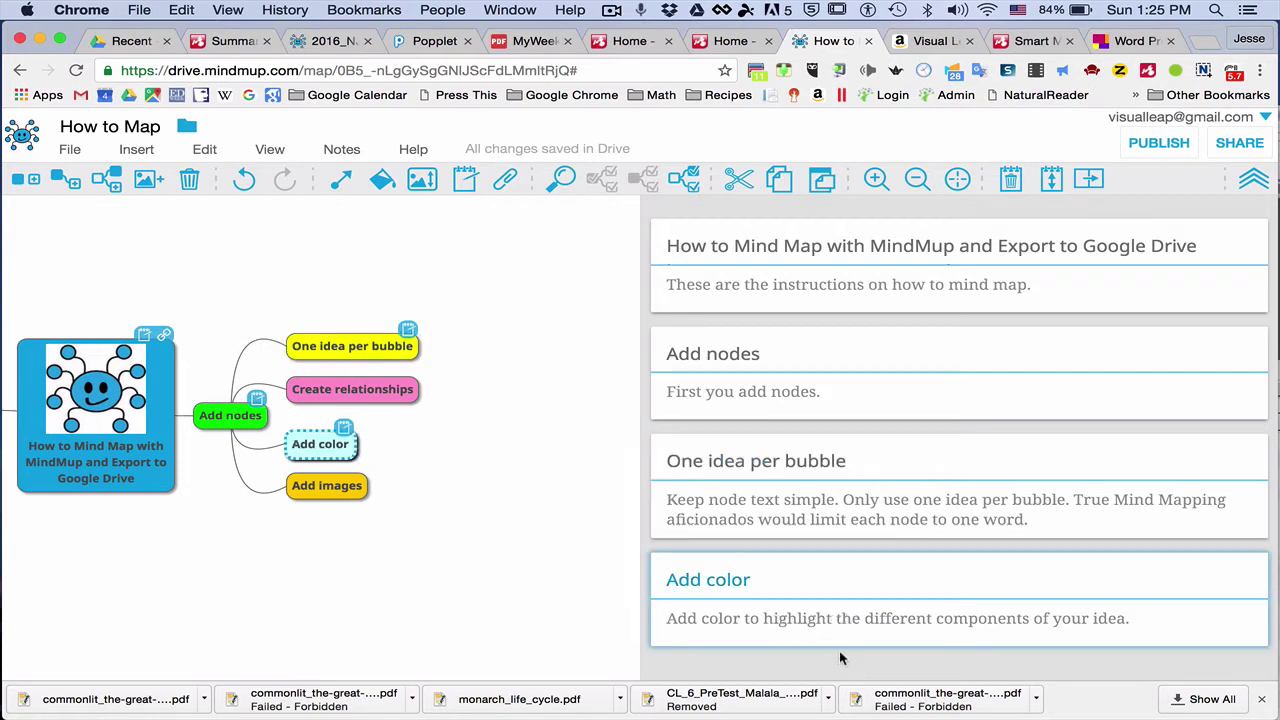
scroll(388, 528, "left", 5)
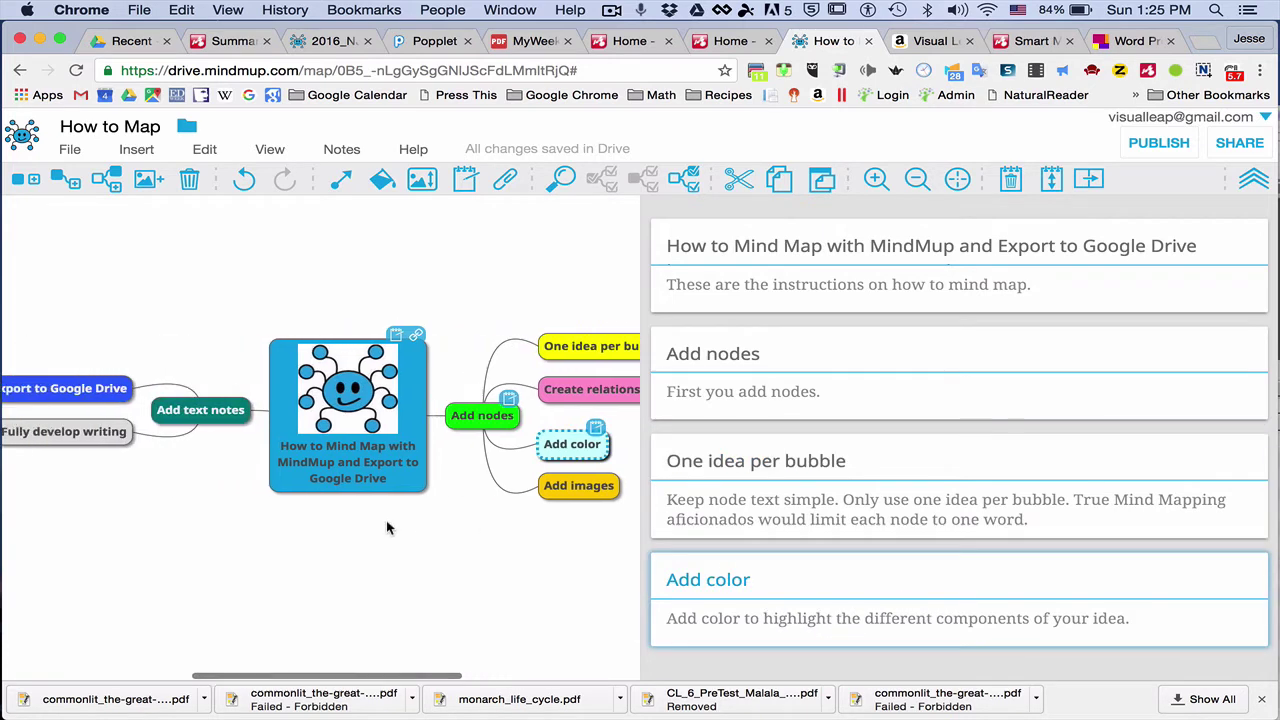
scroll(388, 525, "left", 5)
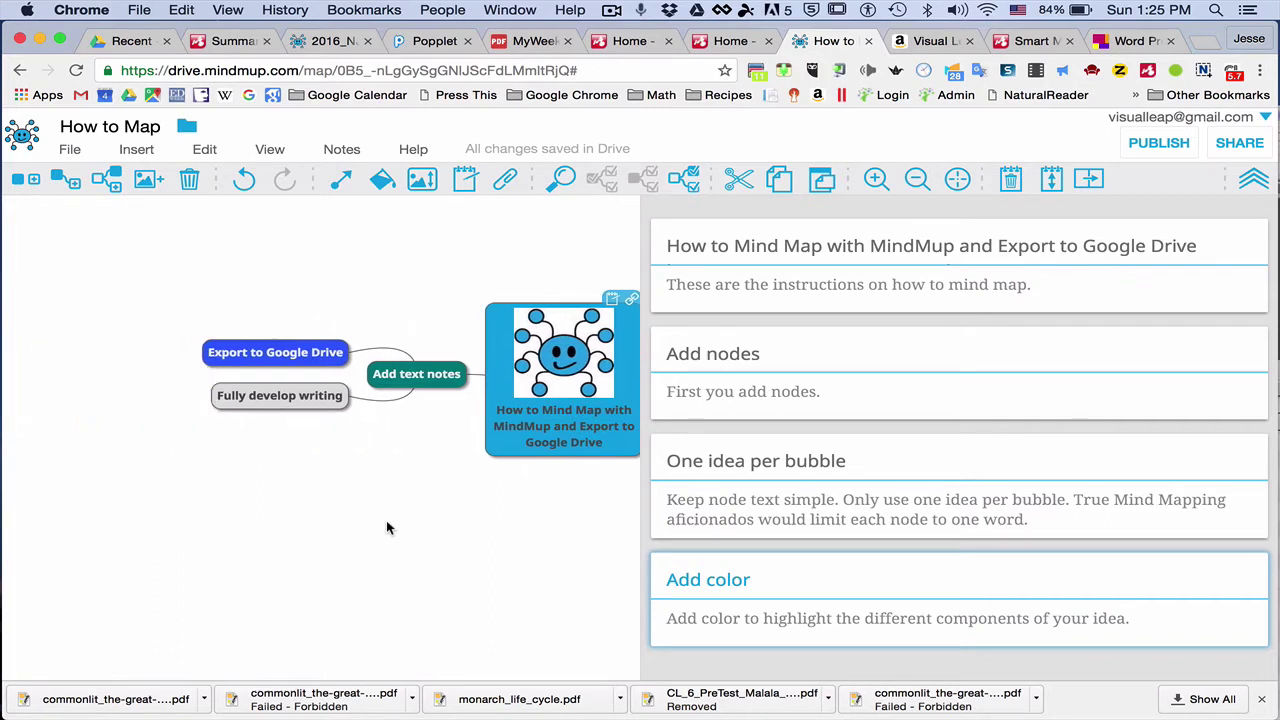
left_click(422, 378)
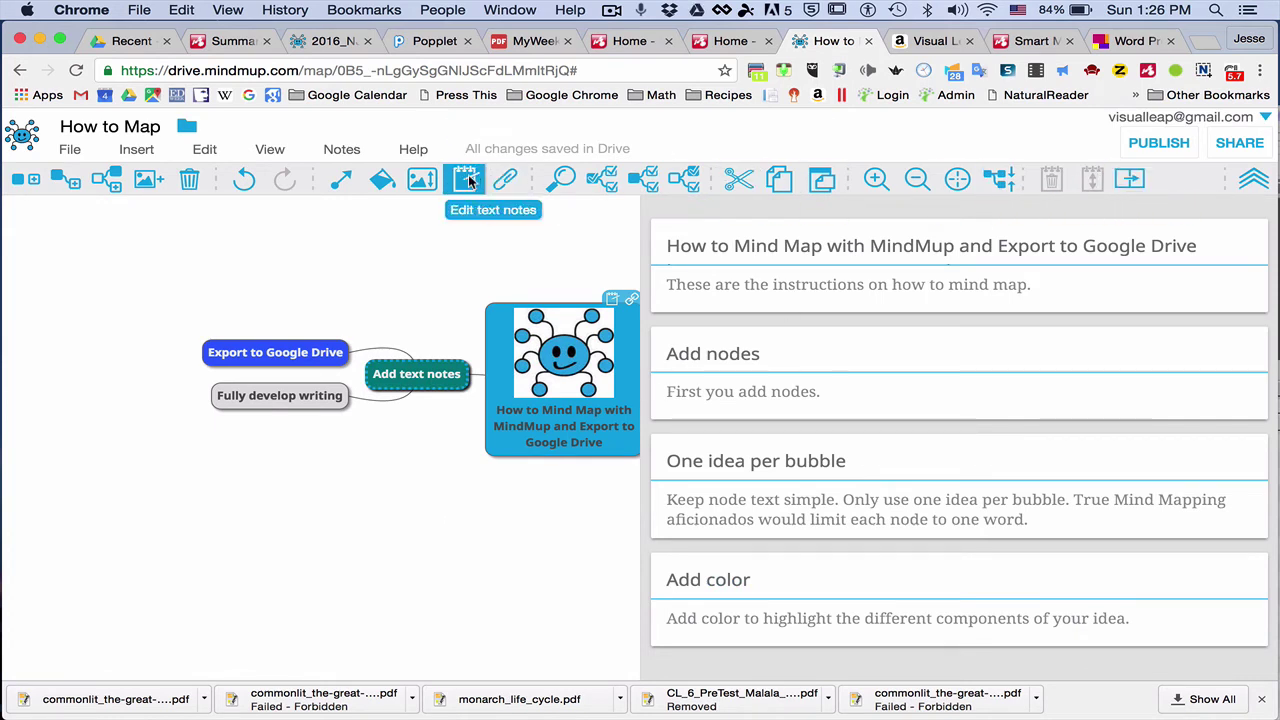
Give Add text notes the note 'Adding text notes allows one to create the writing that fleshes out the concept.'
left_click(468, 181)
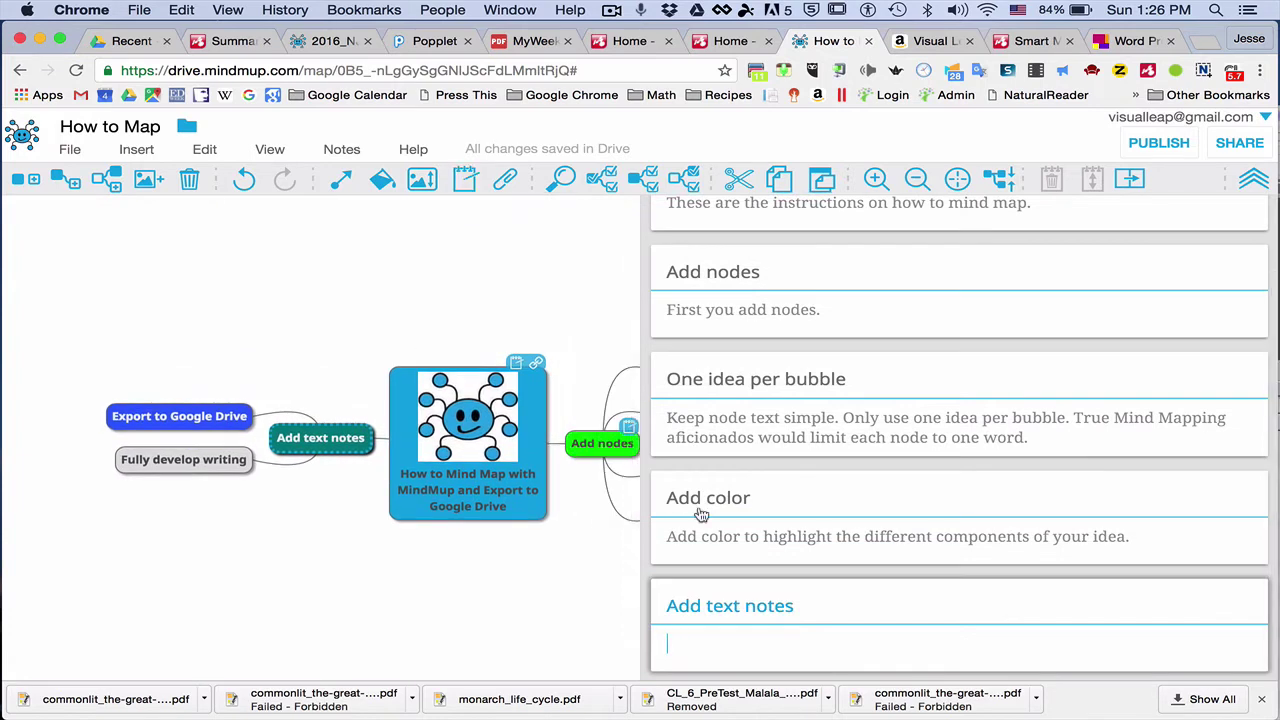
type("Adding text n")
type("otes allows o")
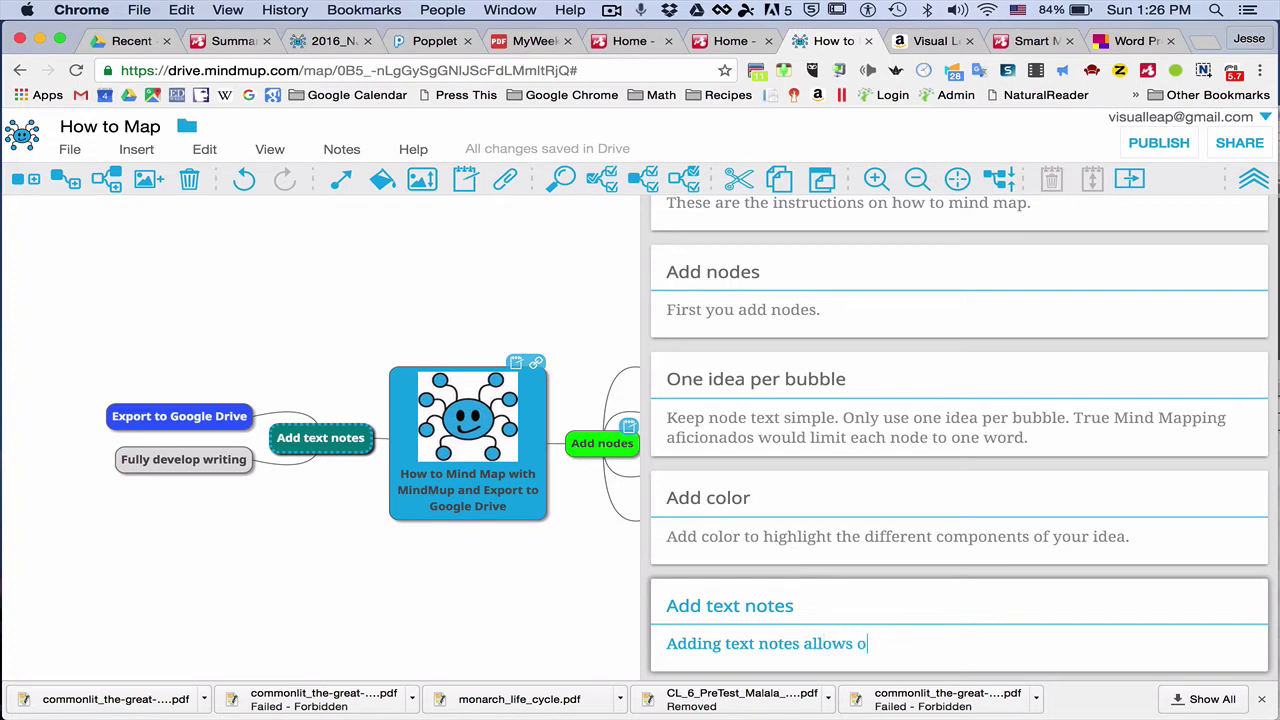
type("ne to c")
type("reate the writing that fleshes ")
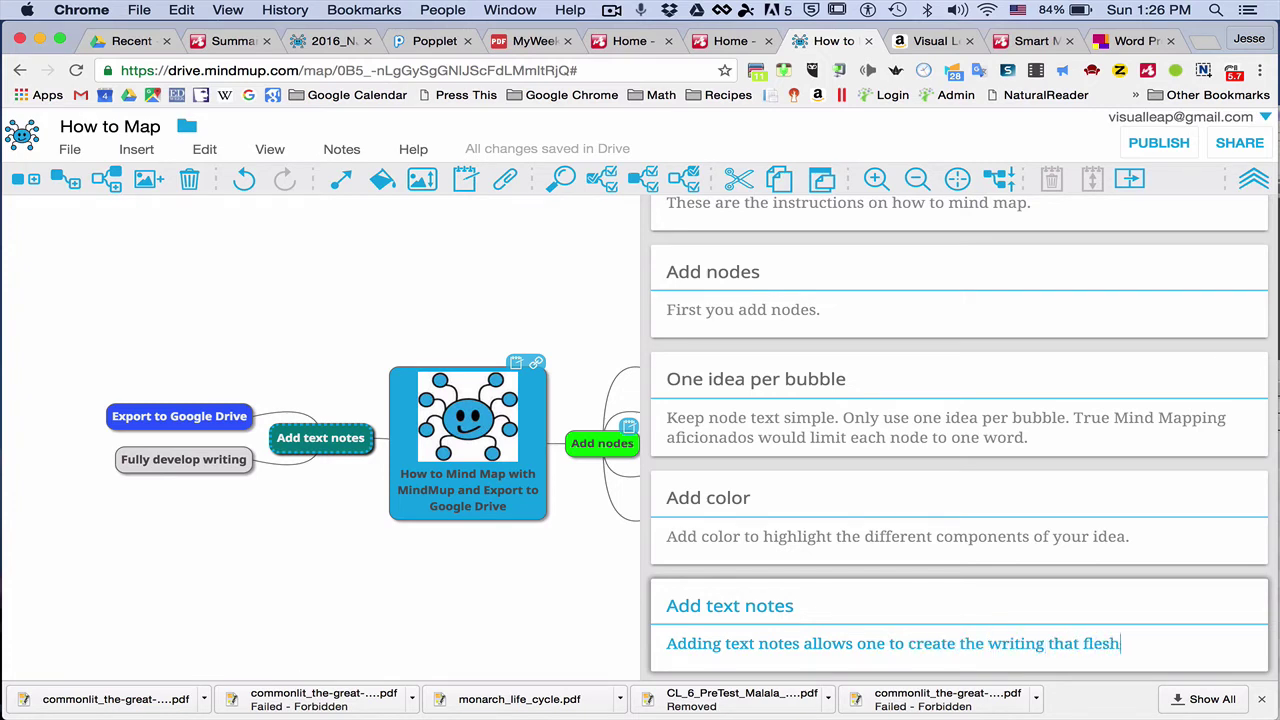
type("out the concept.")
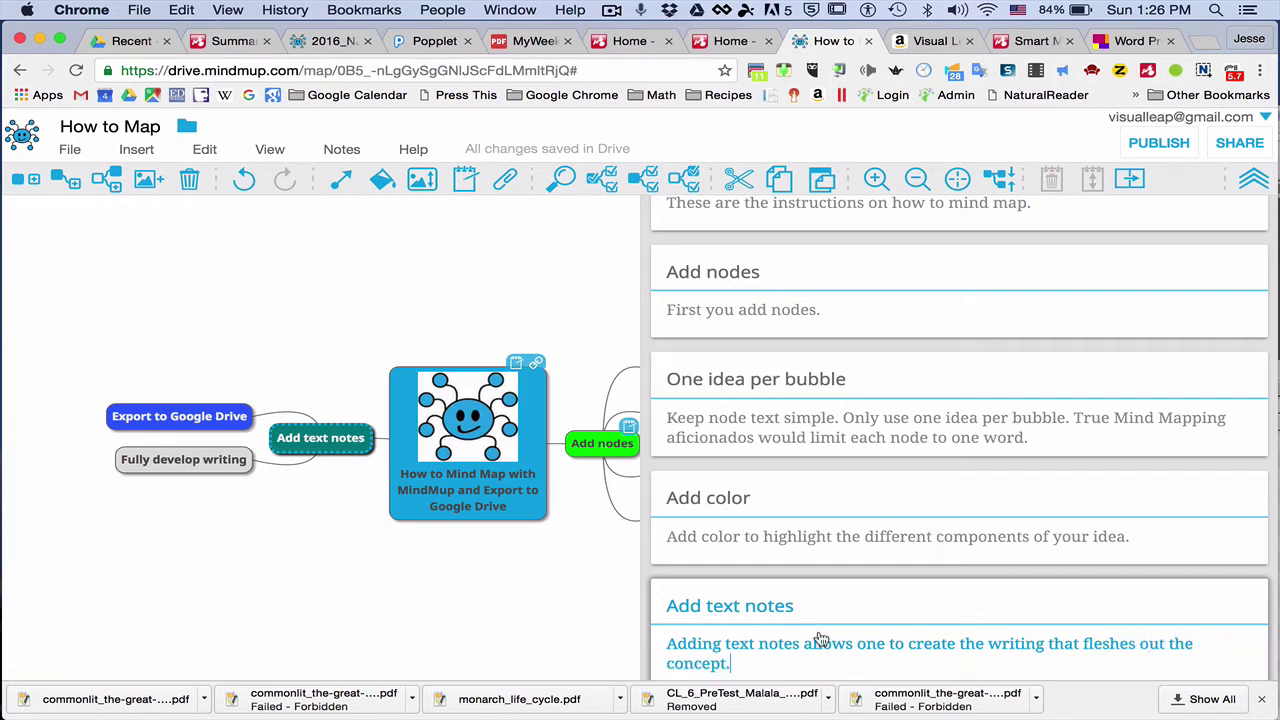
scroll(820, 670, "down", 1)
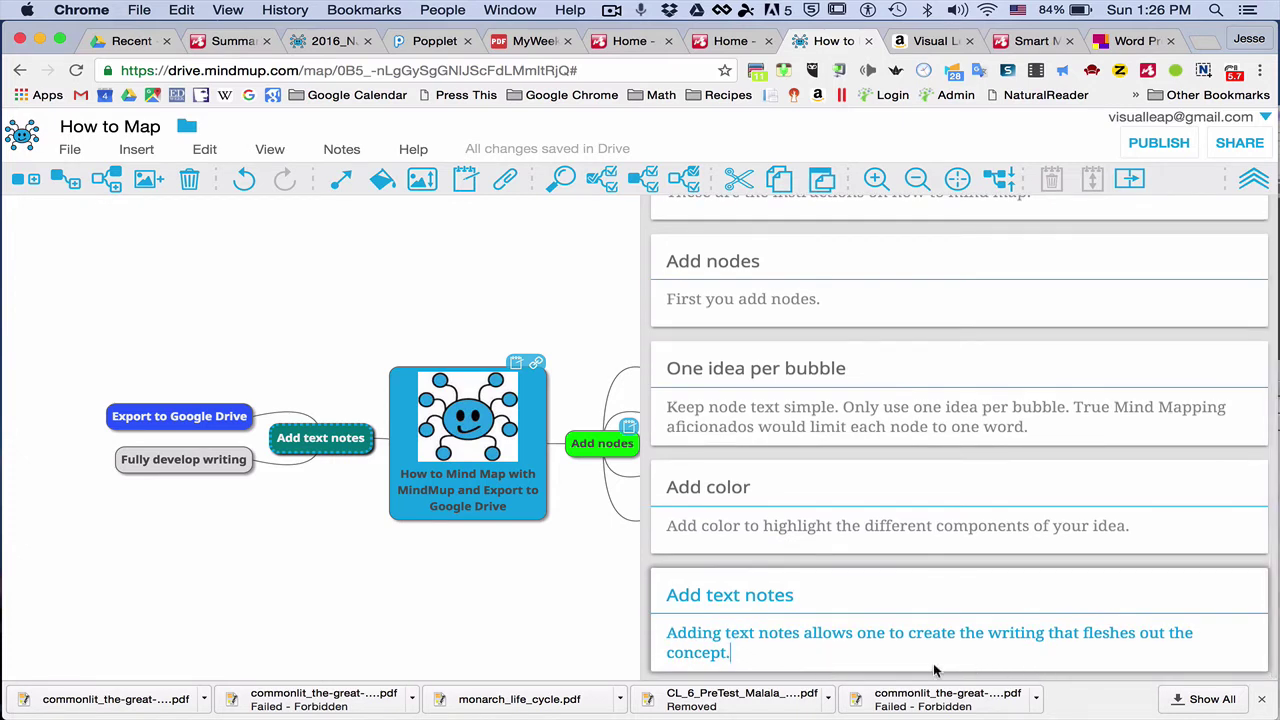
Note Export to Google Drive about exporting notes directly to Drive, then hide the sidebar
left_click(222, 418)
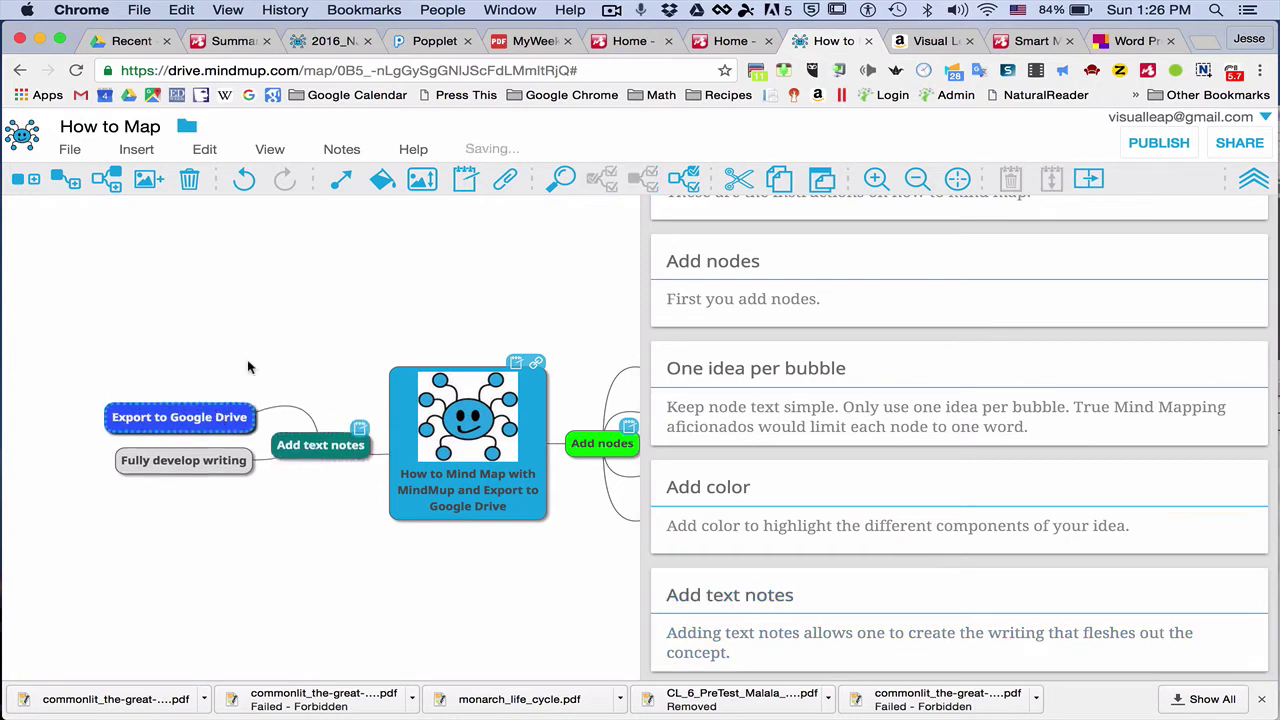
left_click(464, 183)
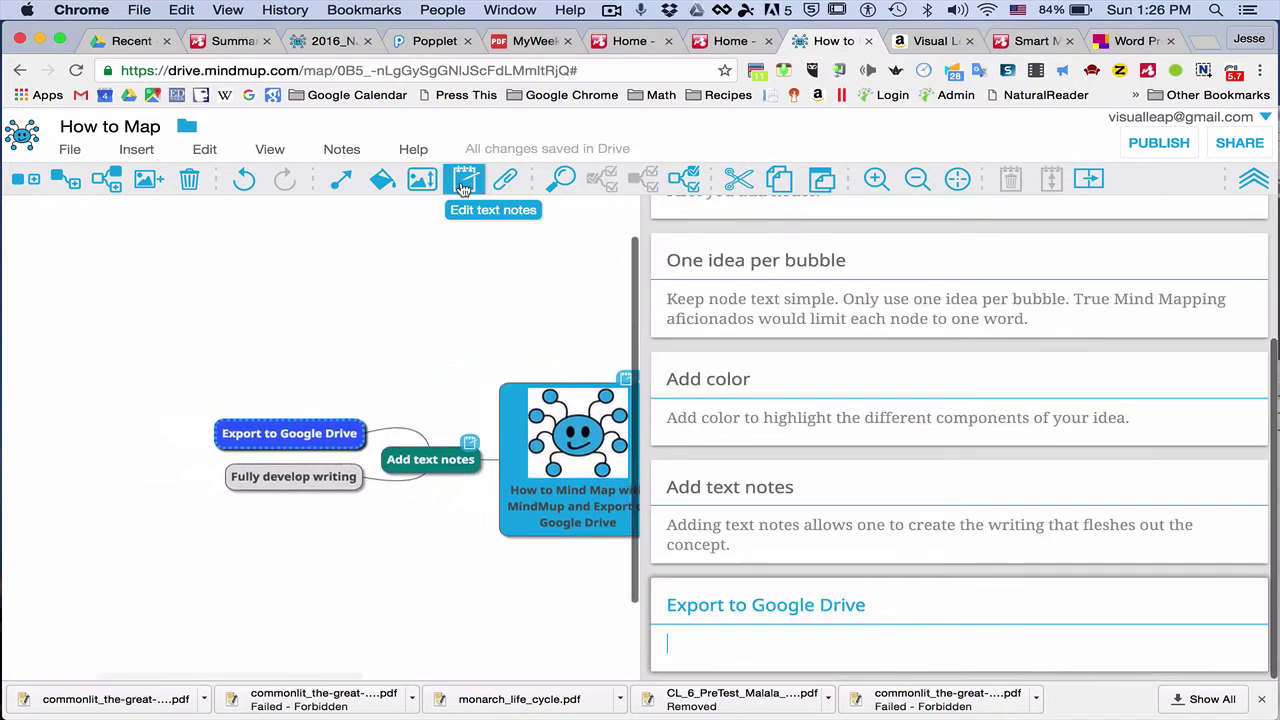
type("Mind ")
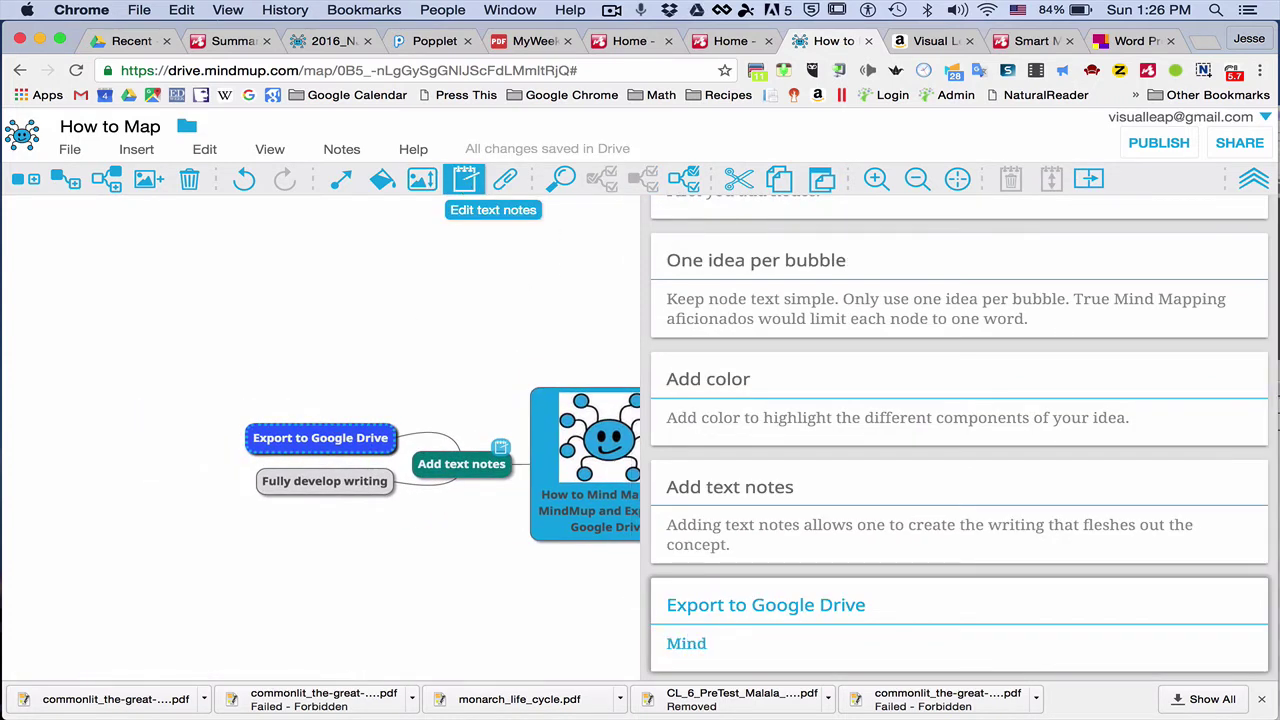
type("Mup lets us export n")
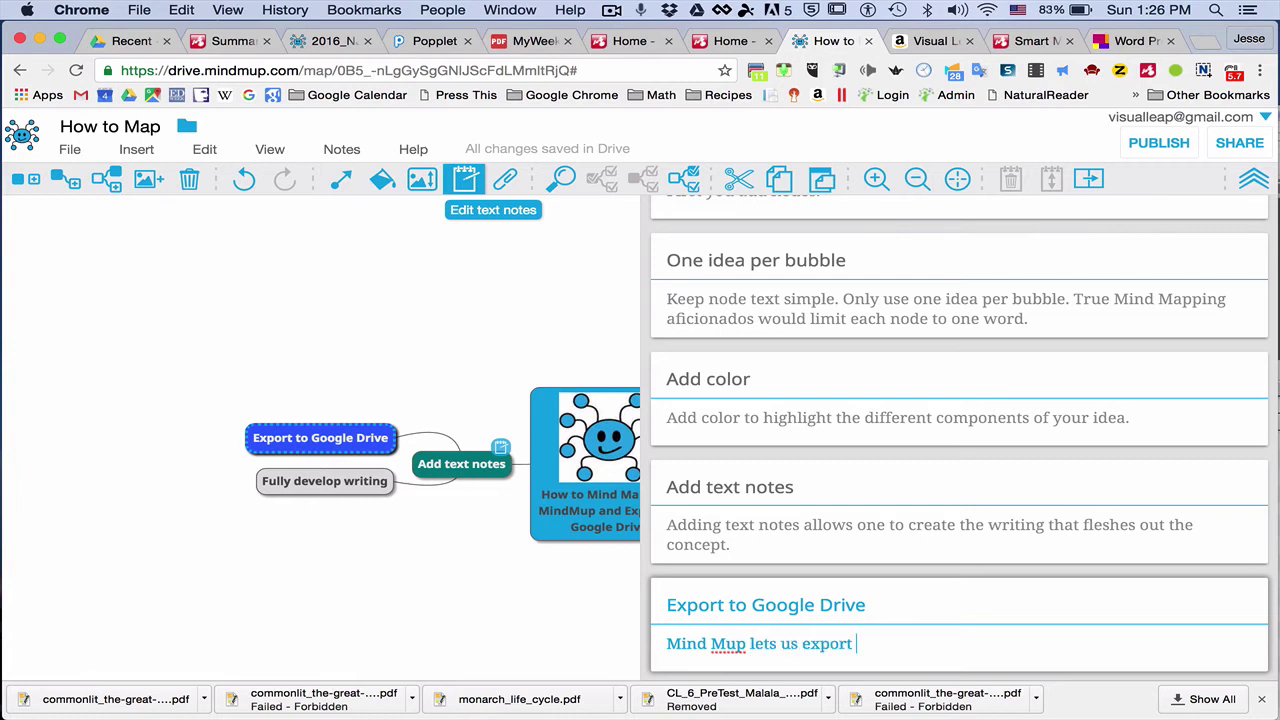
type("otes d")
key("BackSpace")
key("BackSpace")
type("ectly to Google Dev")
key("BackSpace")
key("BackSpace")
type("rive.")
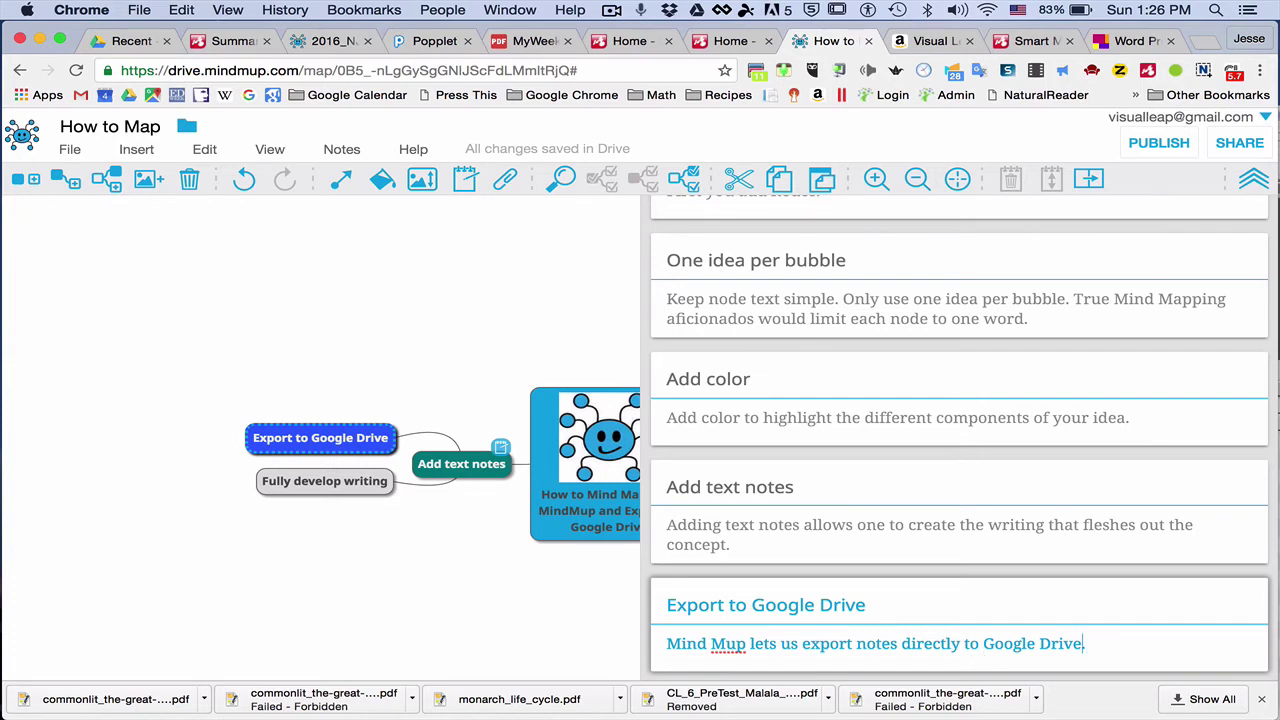
key("BackSpace")
type("and fully develoop our writing.")
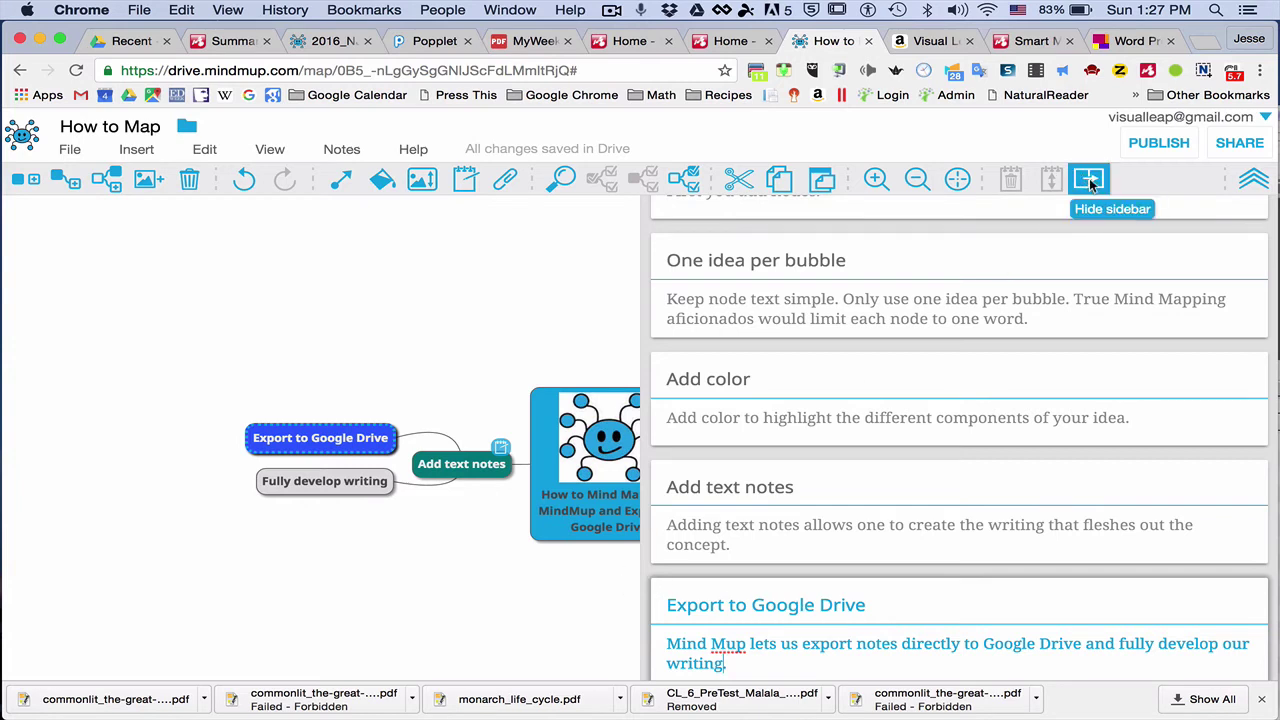
left_click(1090, 181)
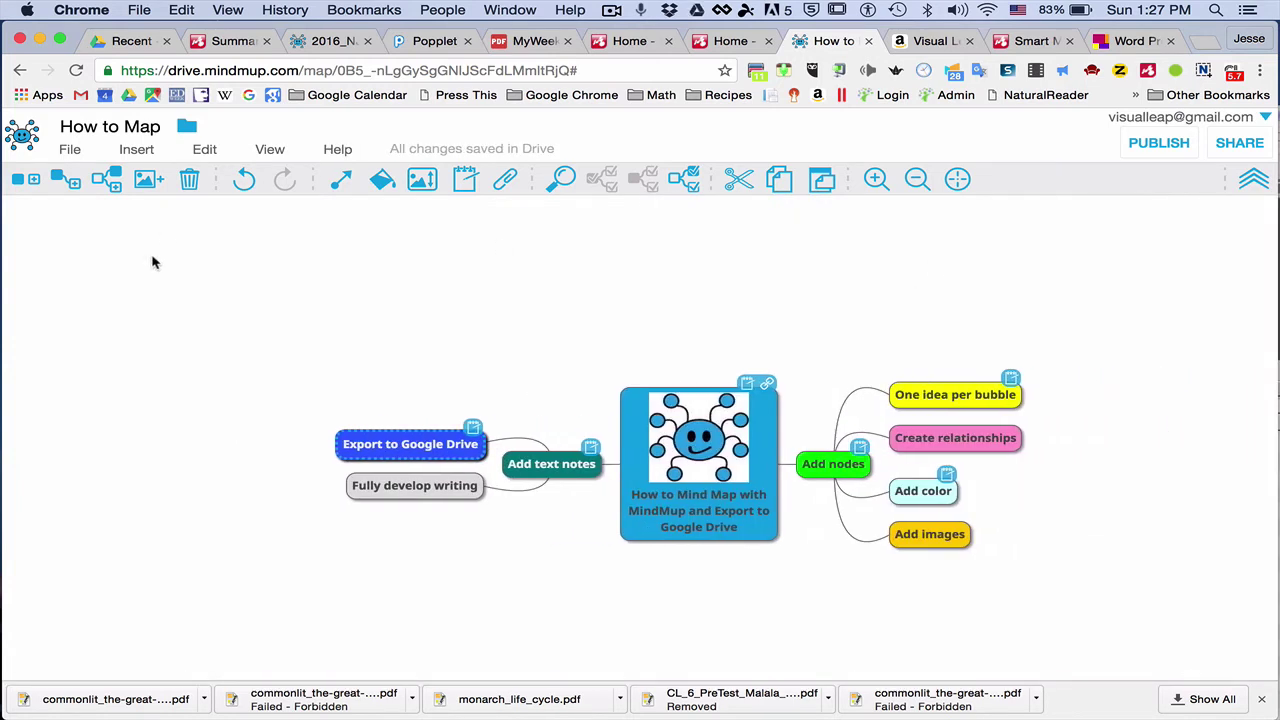
Export the map's notes as a Word file and upload it to Drive as How to Mind Map
left_click(72, 158)
left_click(151, 388)
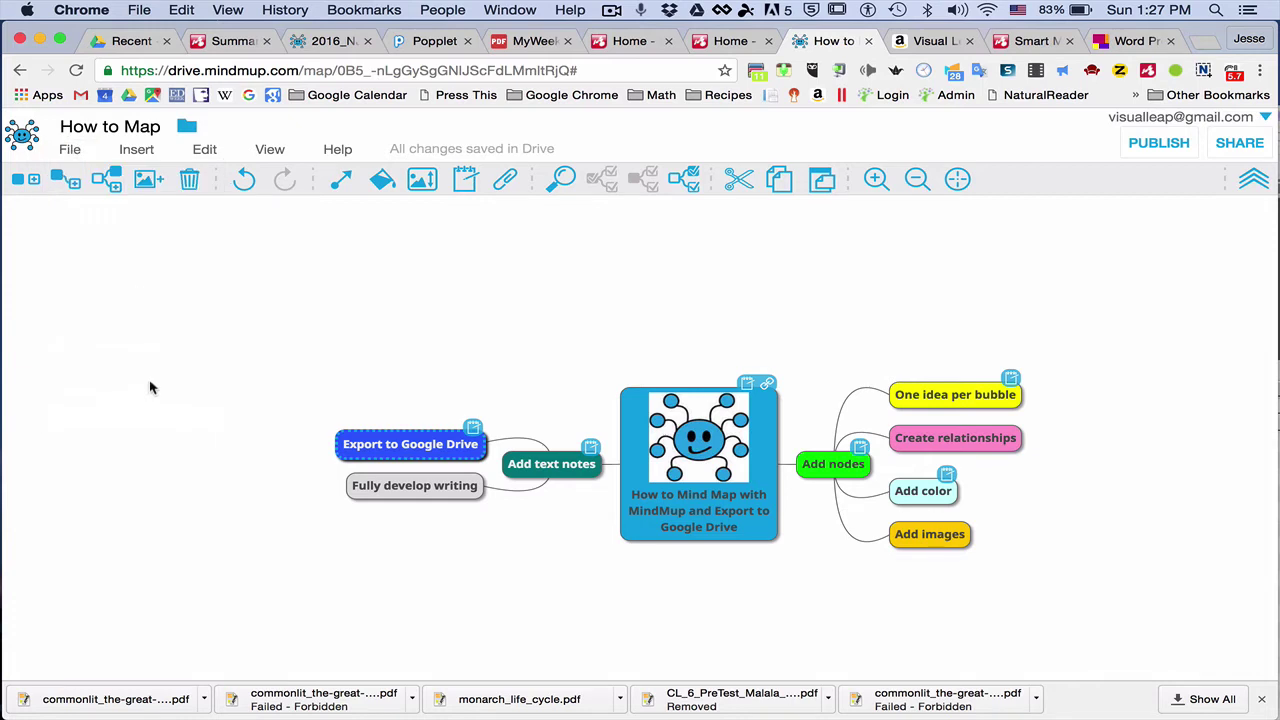
left_click(70, 149)
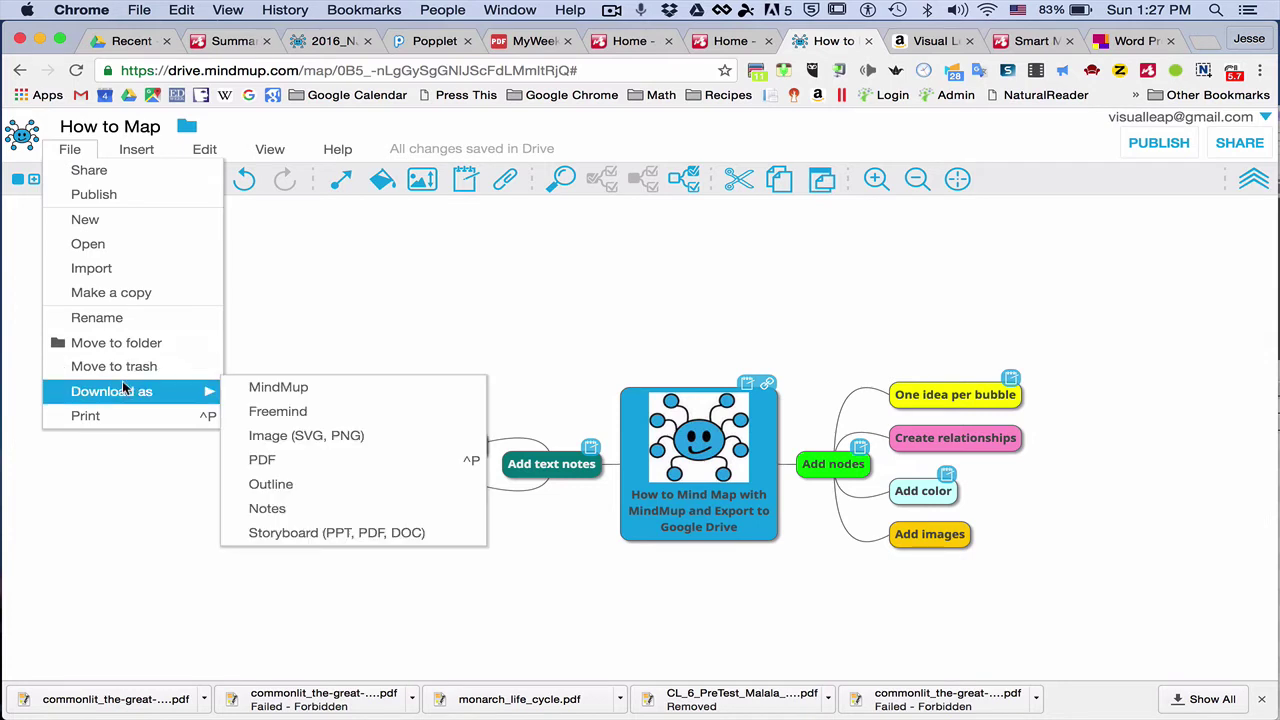
mouse_move(111, 391)
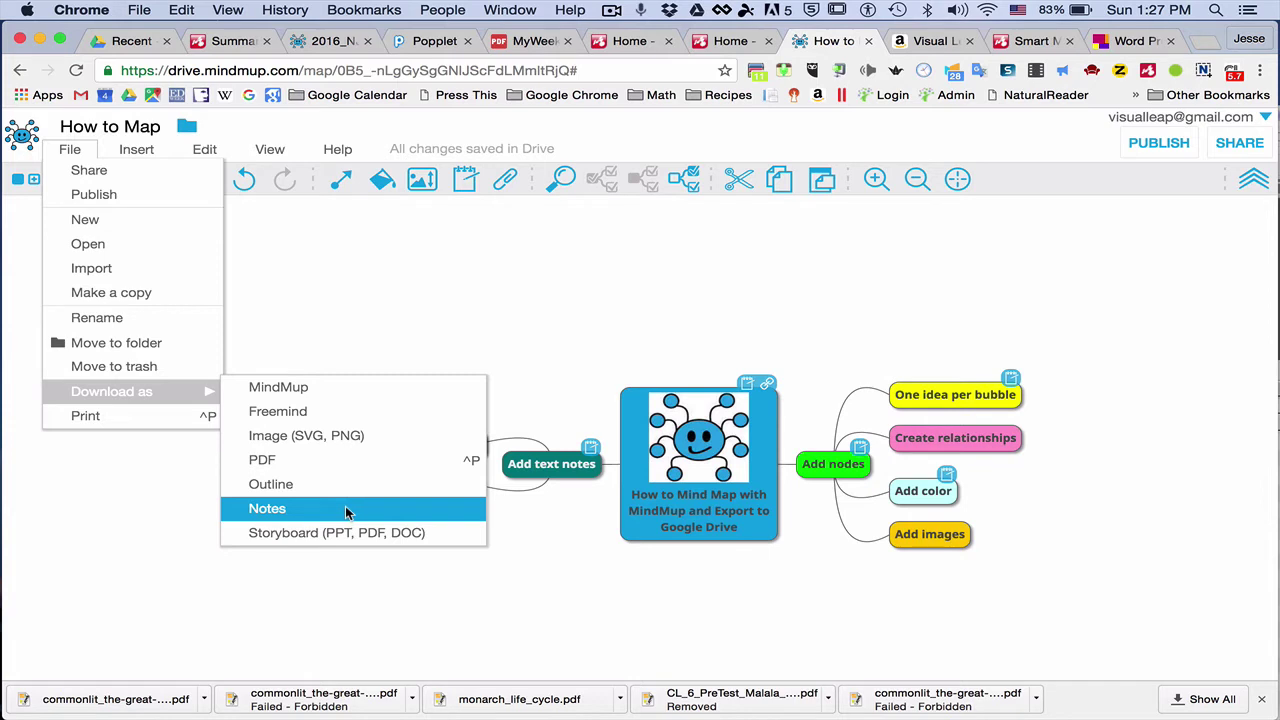
left_click(346, 510)
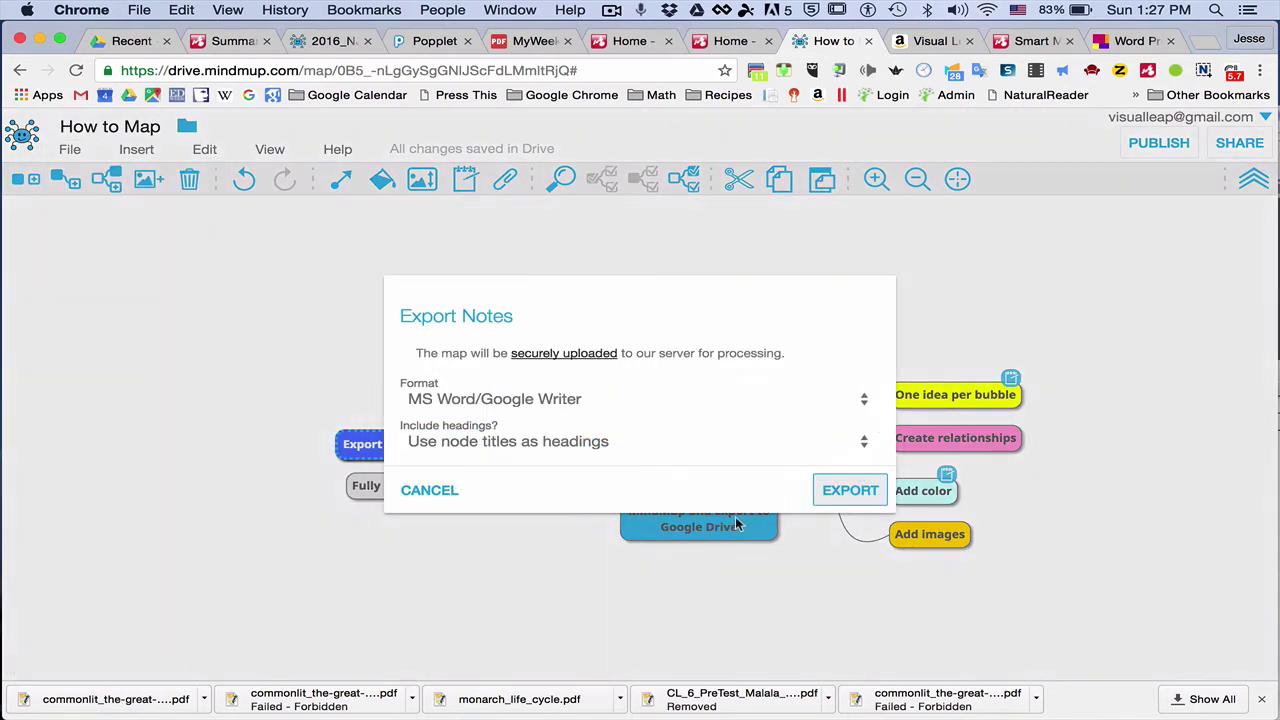
left_click(844, 490)
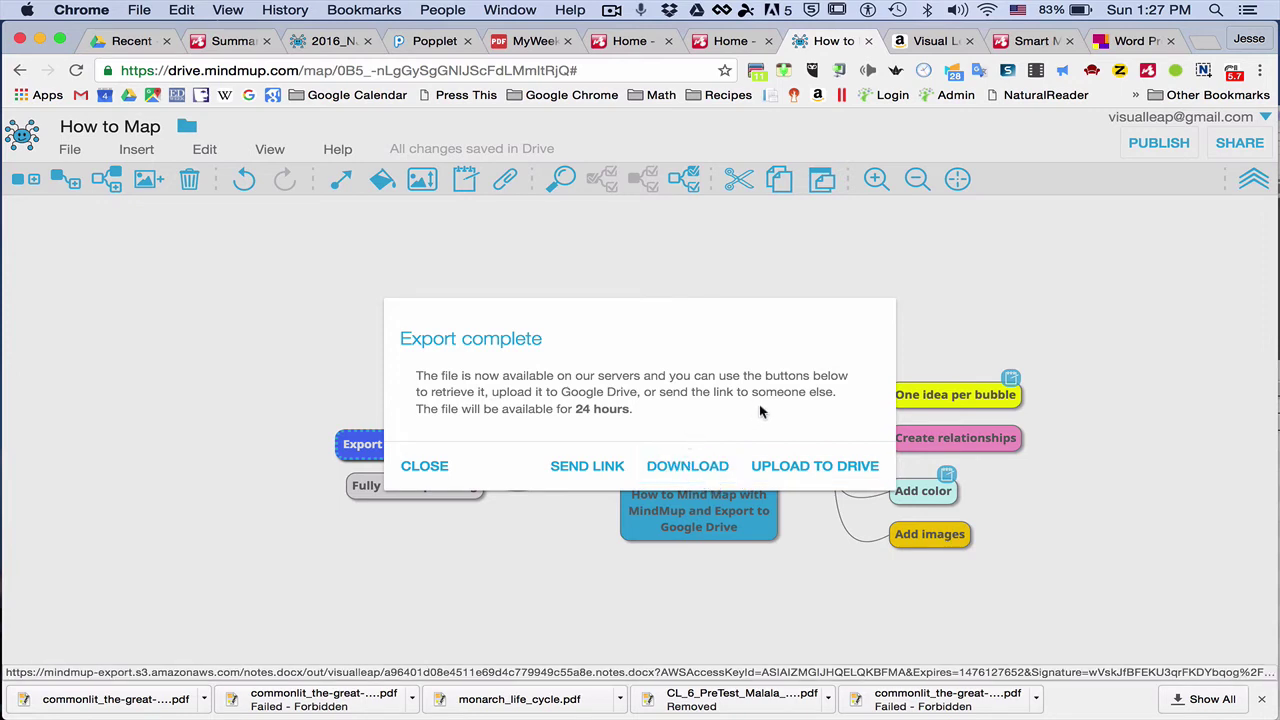
left_click(817, 472)
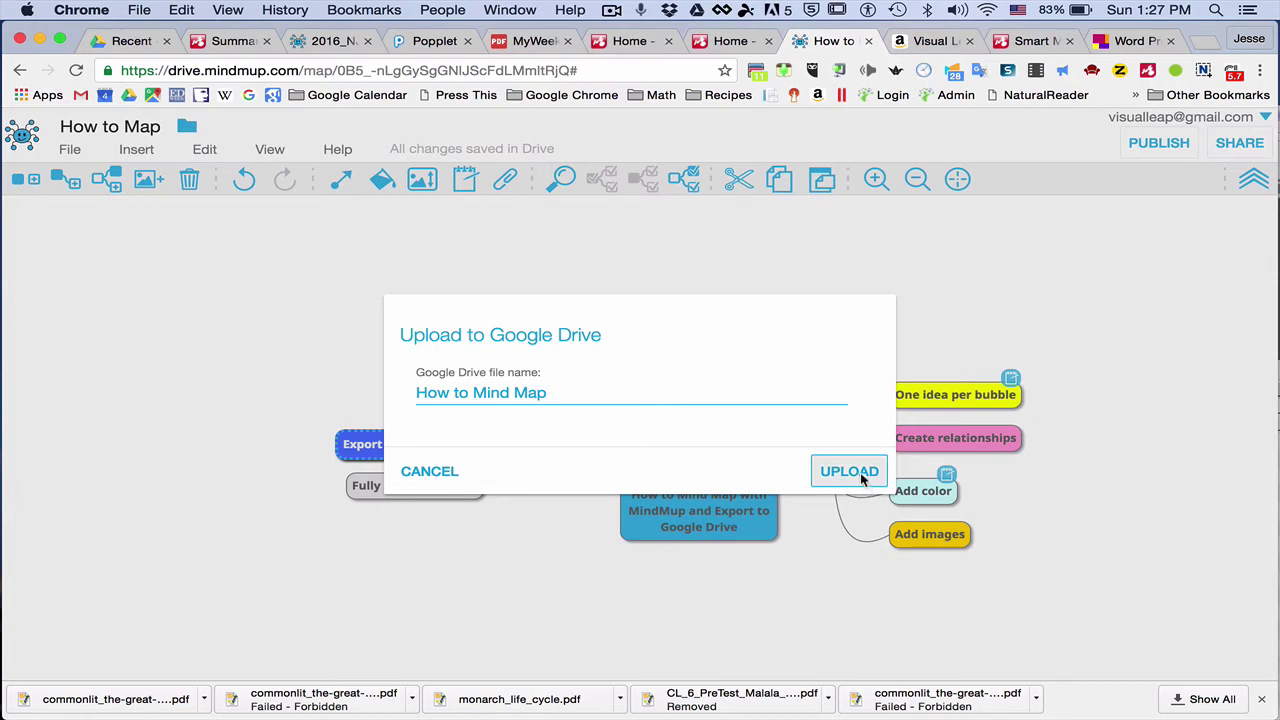
left_click(860, 472)
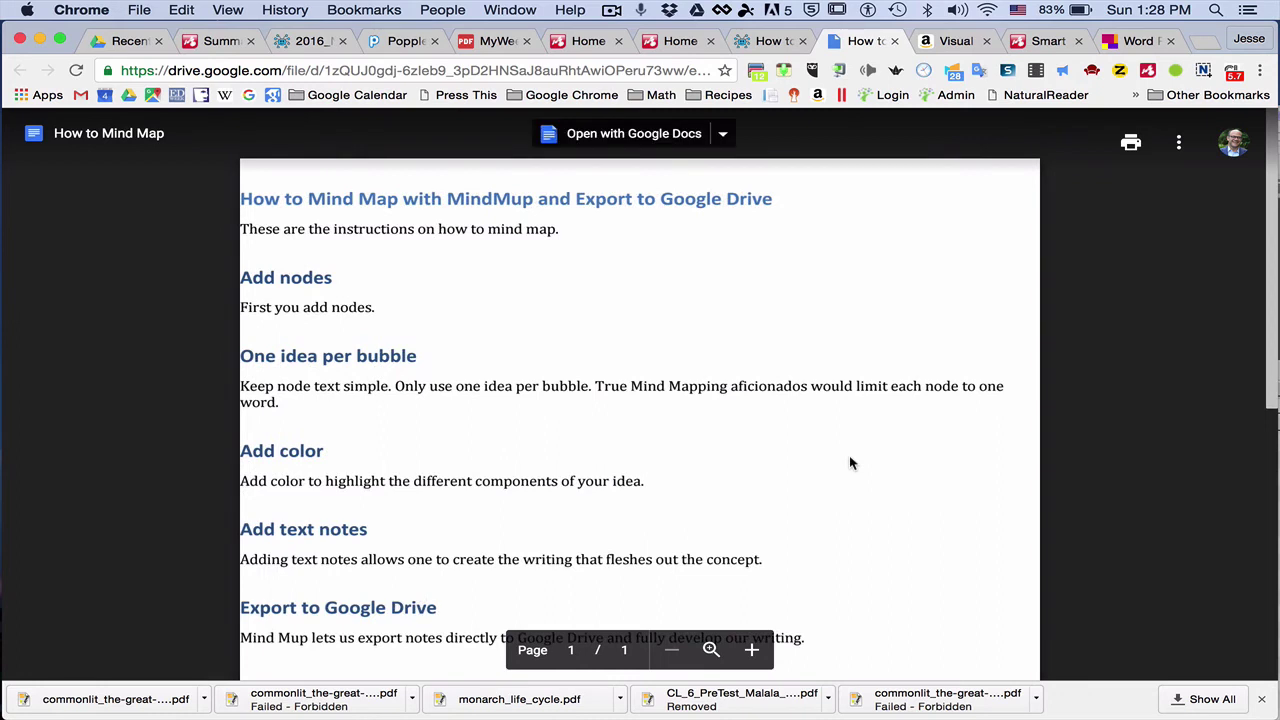
Open the uploaded How to Mind Map file in Google Docs
left_click(660, 136)
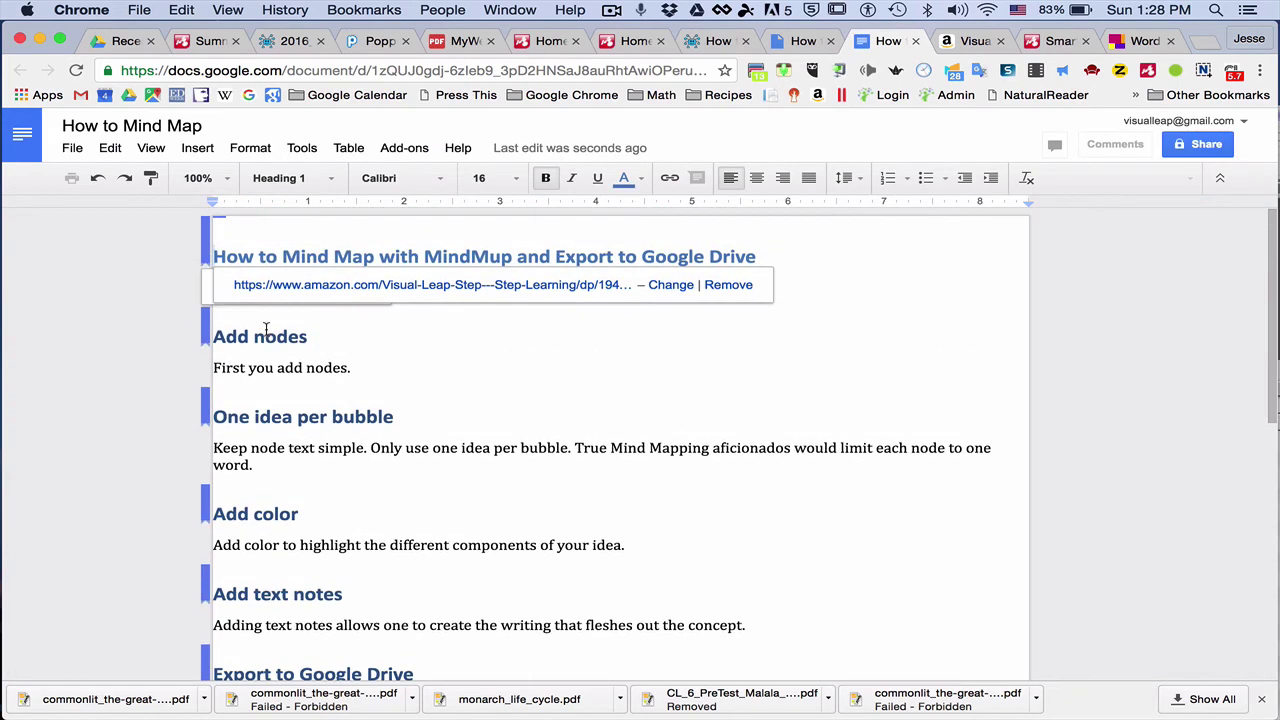
Replace the Add nodes heading with 'First you add nodes.' and join the opening paragraphs
left_click(212, 368)
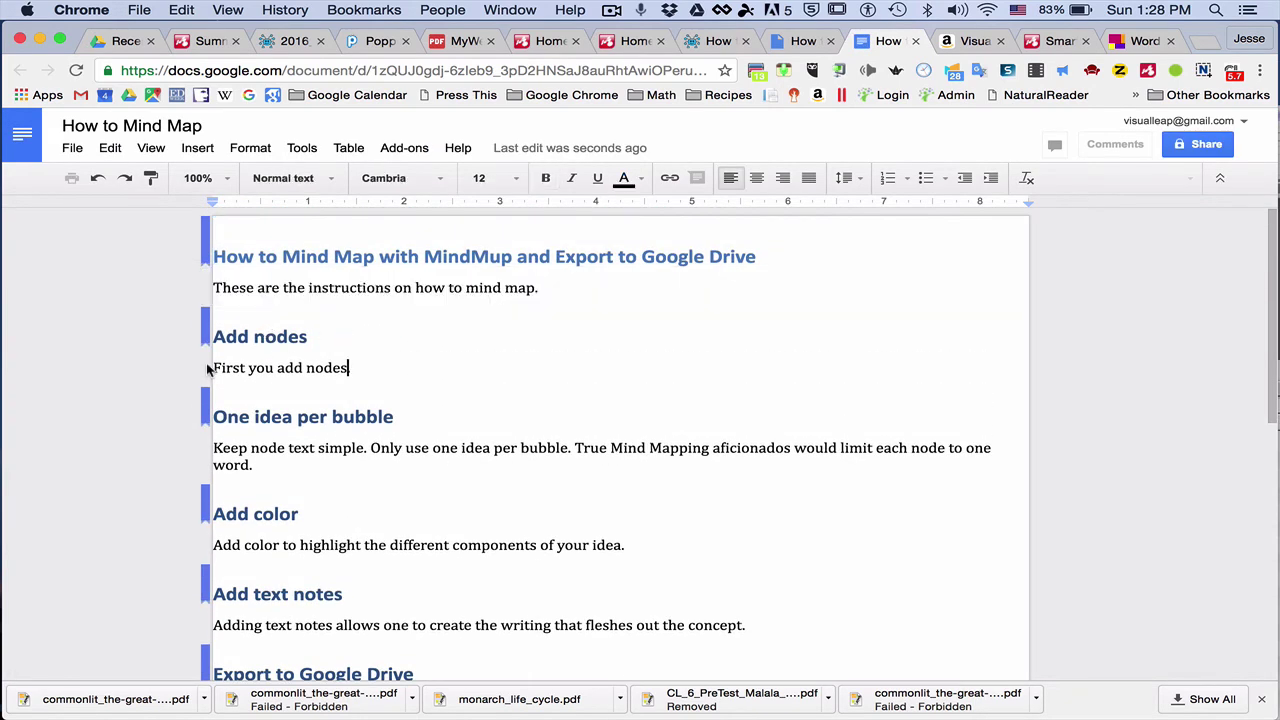
left_click(310, 340)
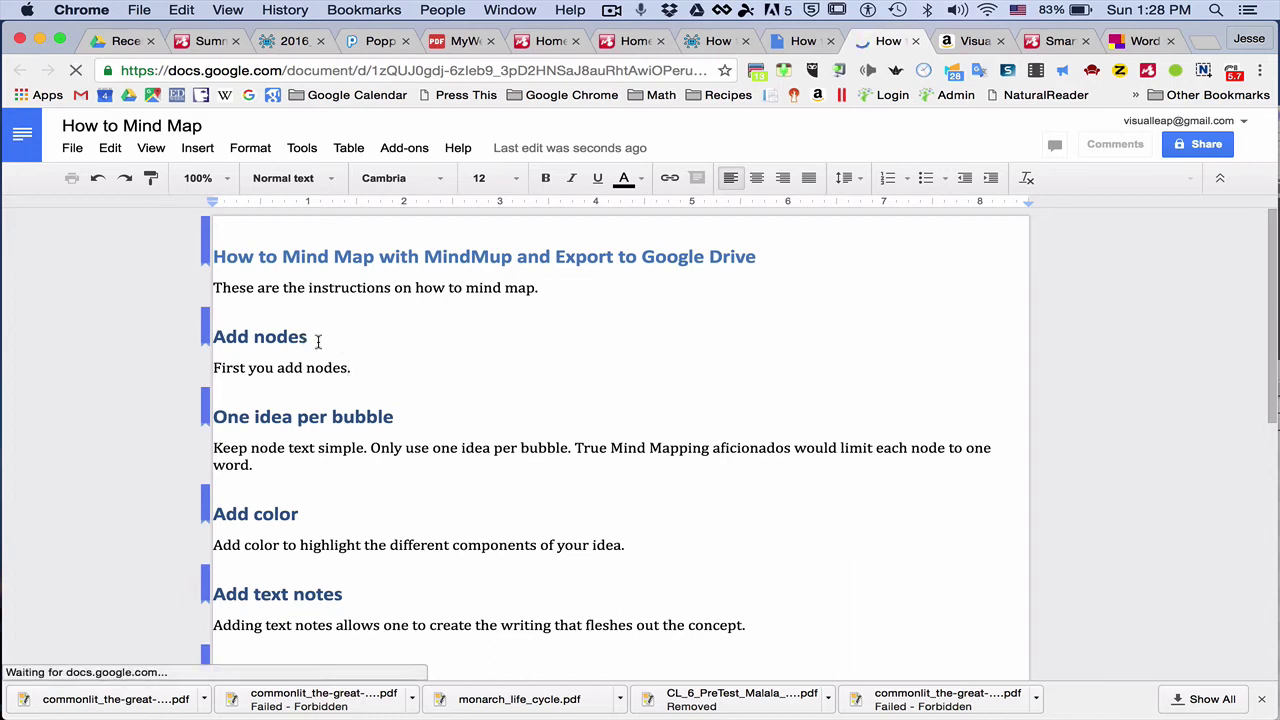
left_click(249, 338, "shift")
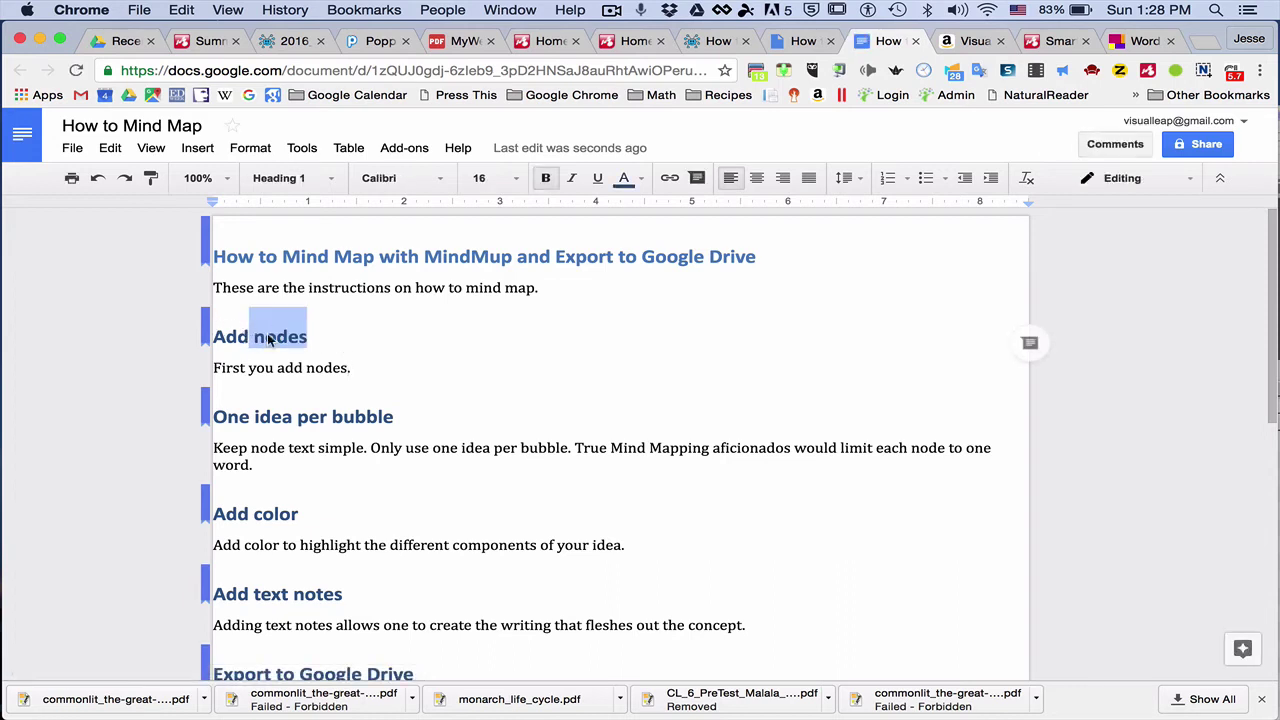
key("BackSpace")
key("BackSpace")
key("BackSpace")
key("BackSpace")
key("BackSpace")
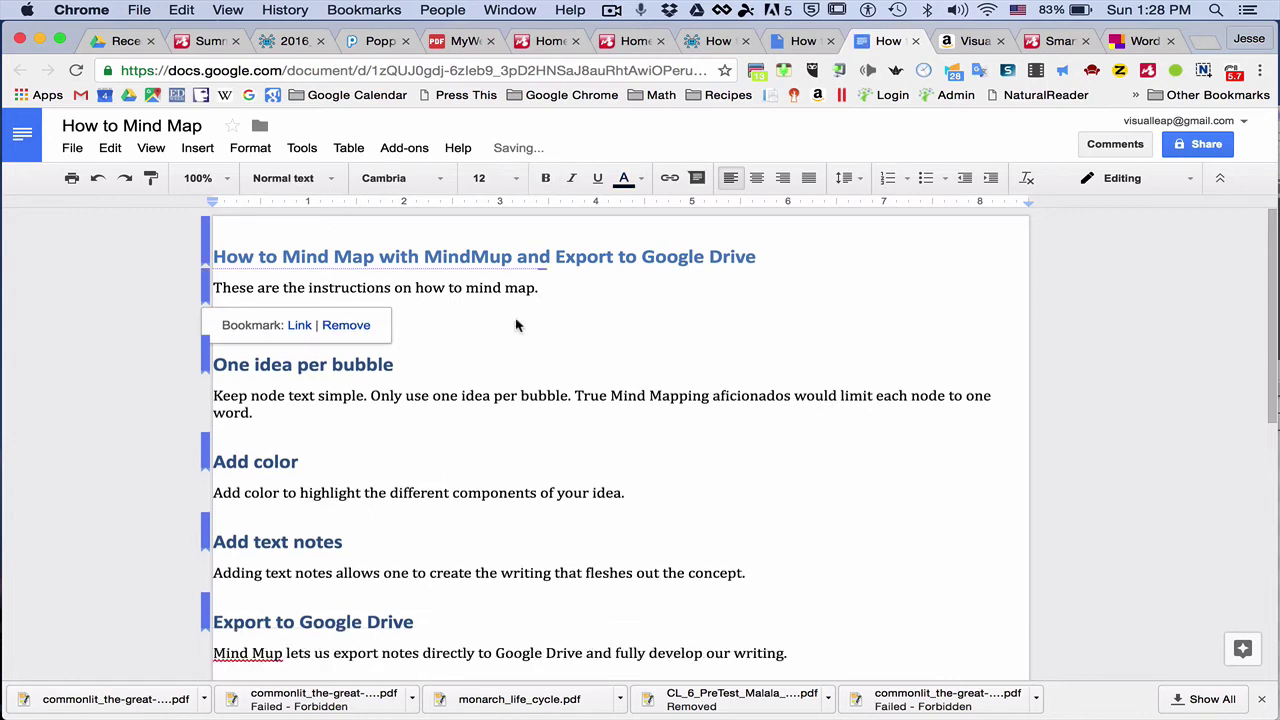
key("Return")
type("First you add nodes.")
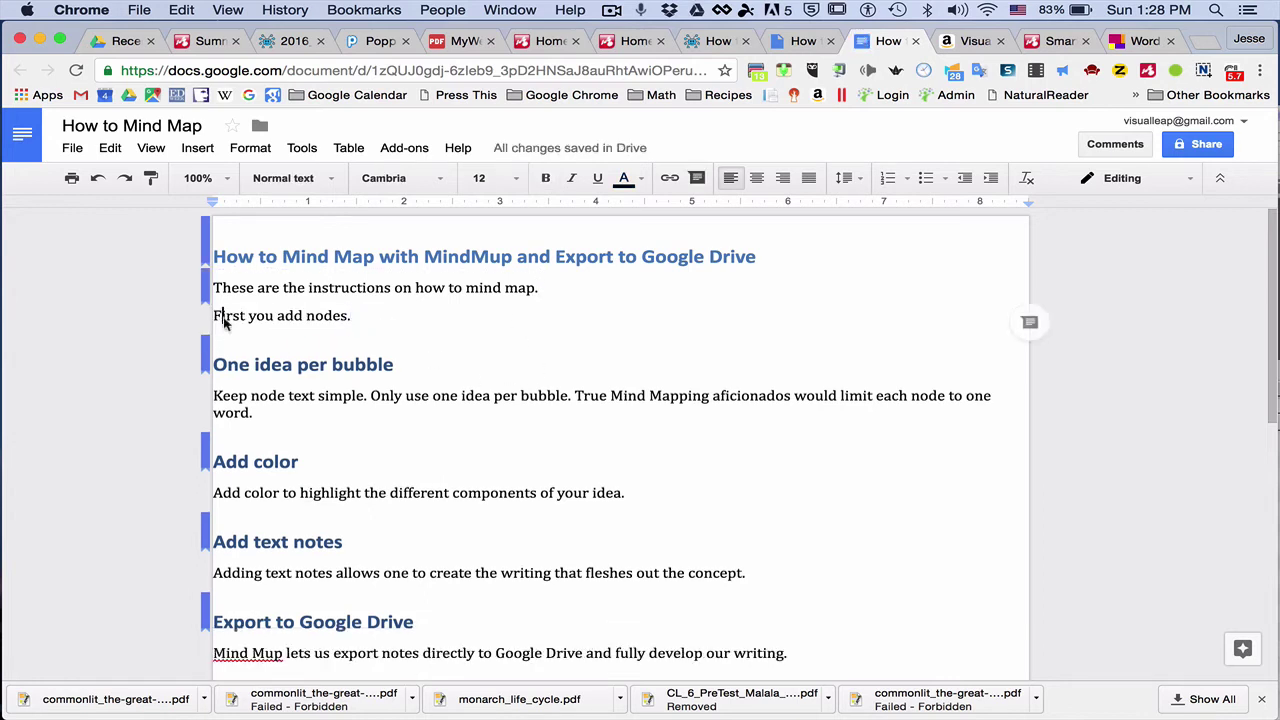
left_click(218, 318)
key("BackSpace")
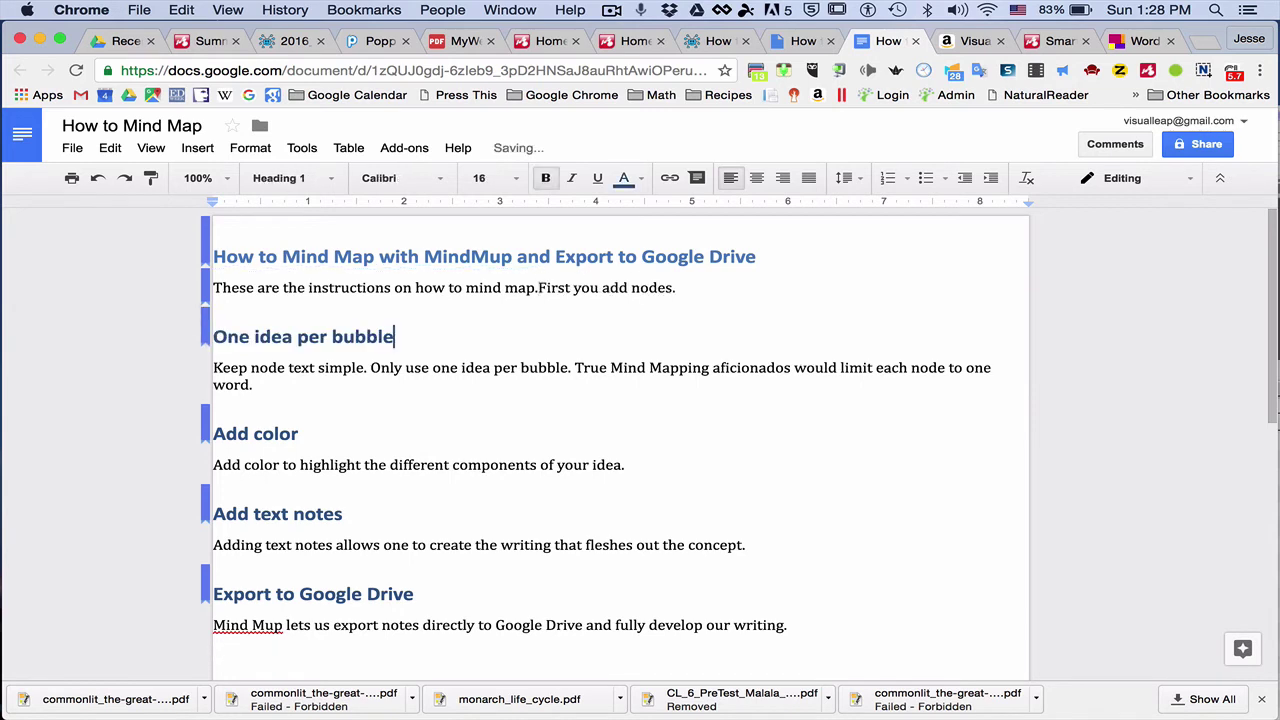
left_click(214, 367)
key("BackSpace")
key("BackSpace")
key("BackSpace")
key("BackSpace")
key("BackSpace")
key("BackSpace")
key("BackSpace")
key("BackSpace")
key("BackSpace")
key("BackSpace")
key("BackSpace")
key("BackSpace")
key("BackSpace")
key("BackSpace")
key("BackSpace")
key("BackSpace")
key("BackSpace")
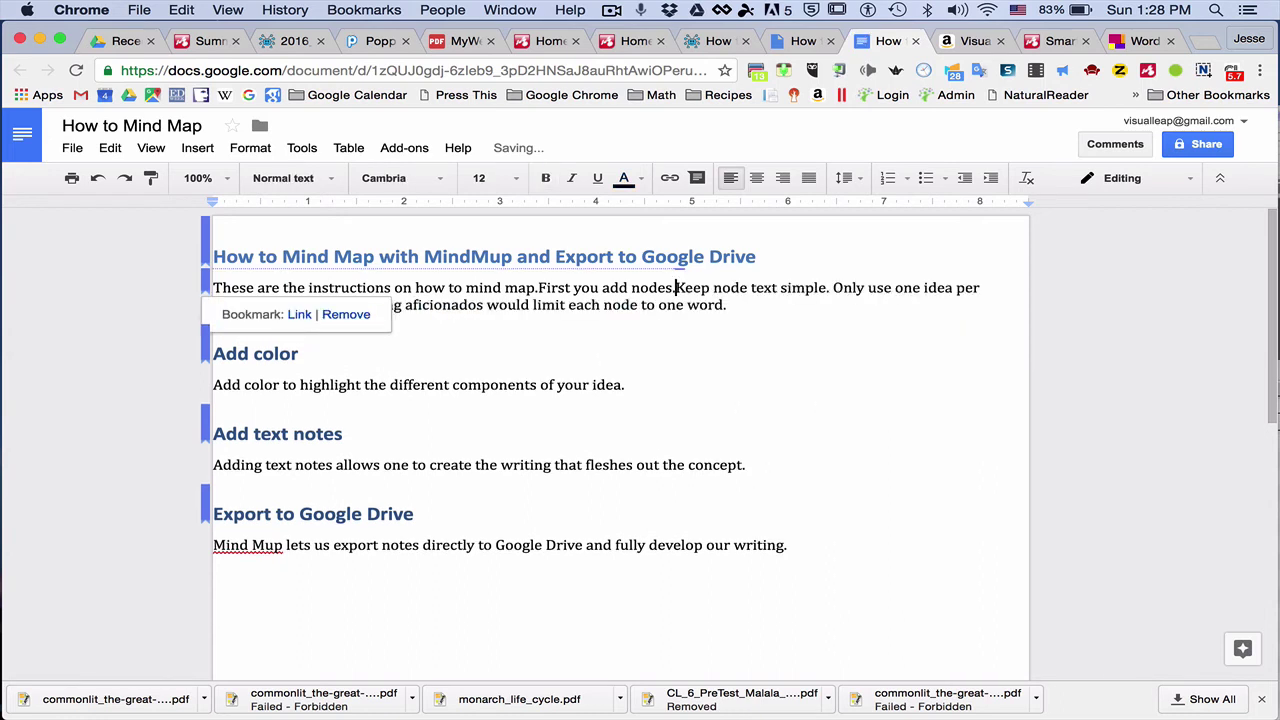
Delete the Add color and Add text notes headings, merging their notes into the paragraph
left_click(318, 368)
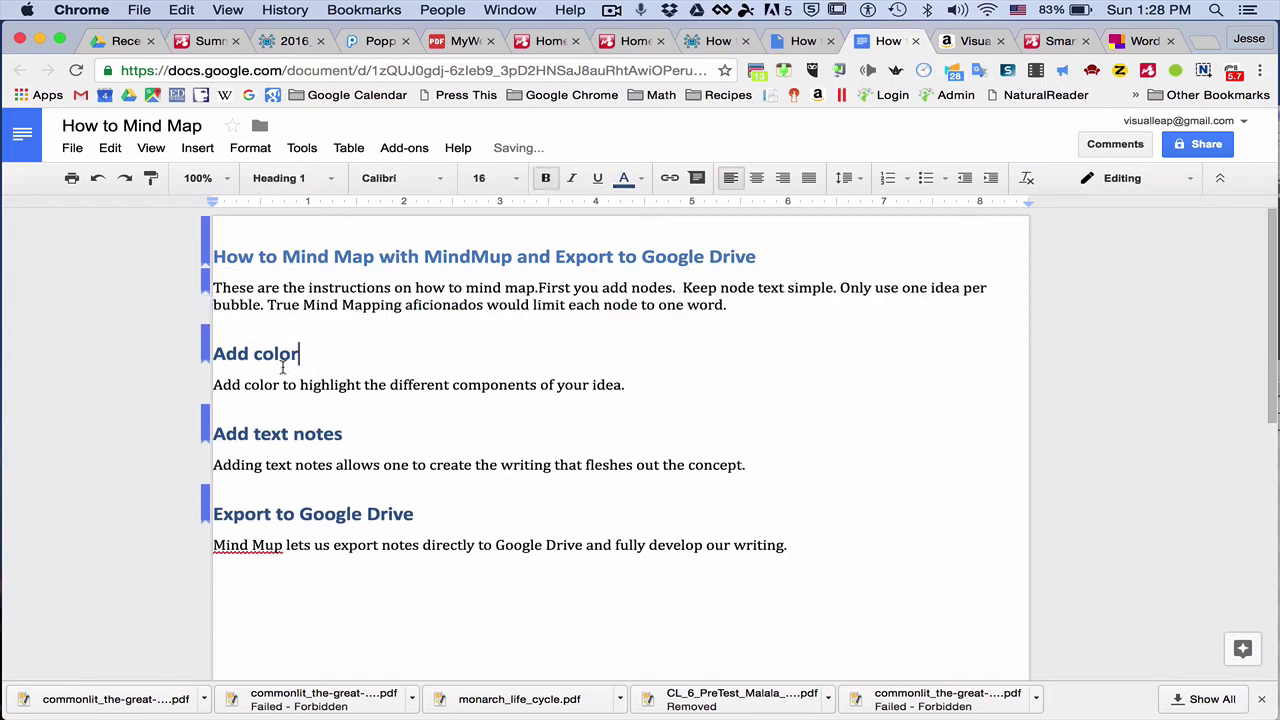
triple_click(213, 350)
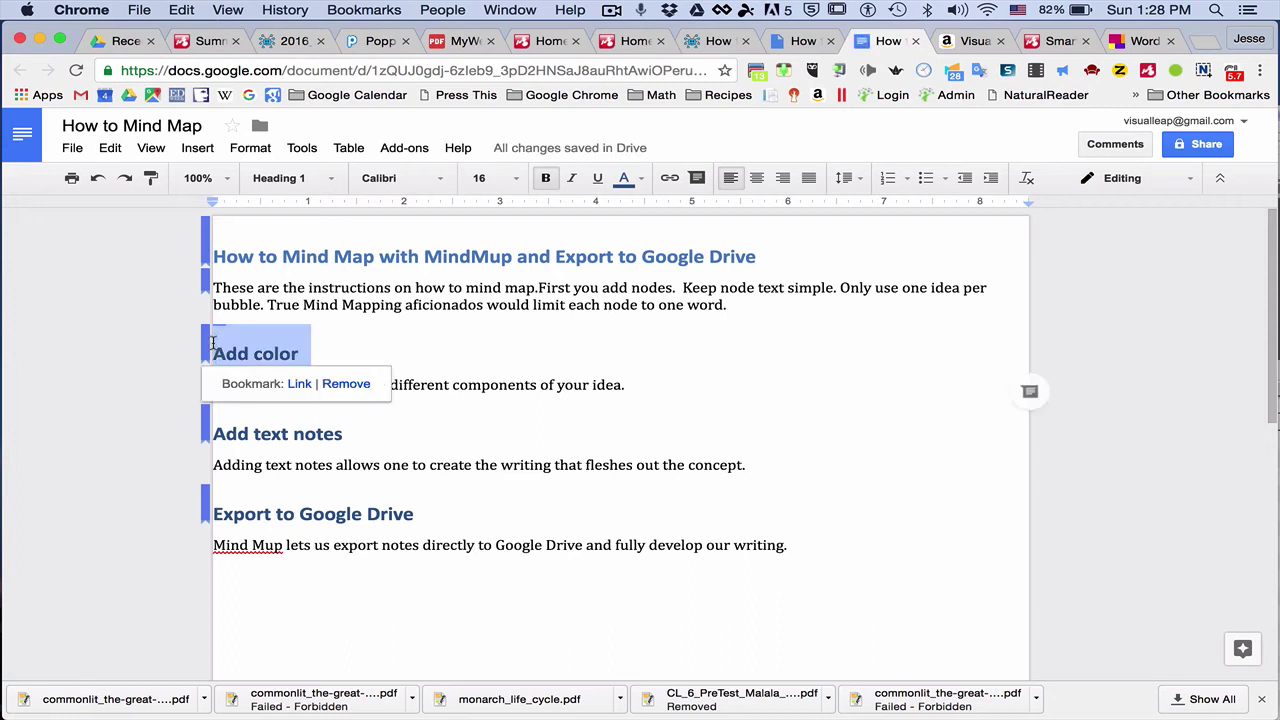
key("BackSpace")
key("BackSpace")
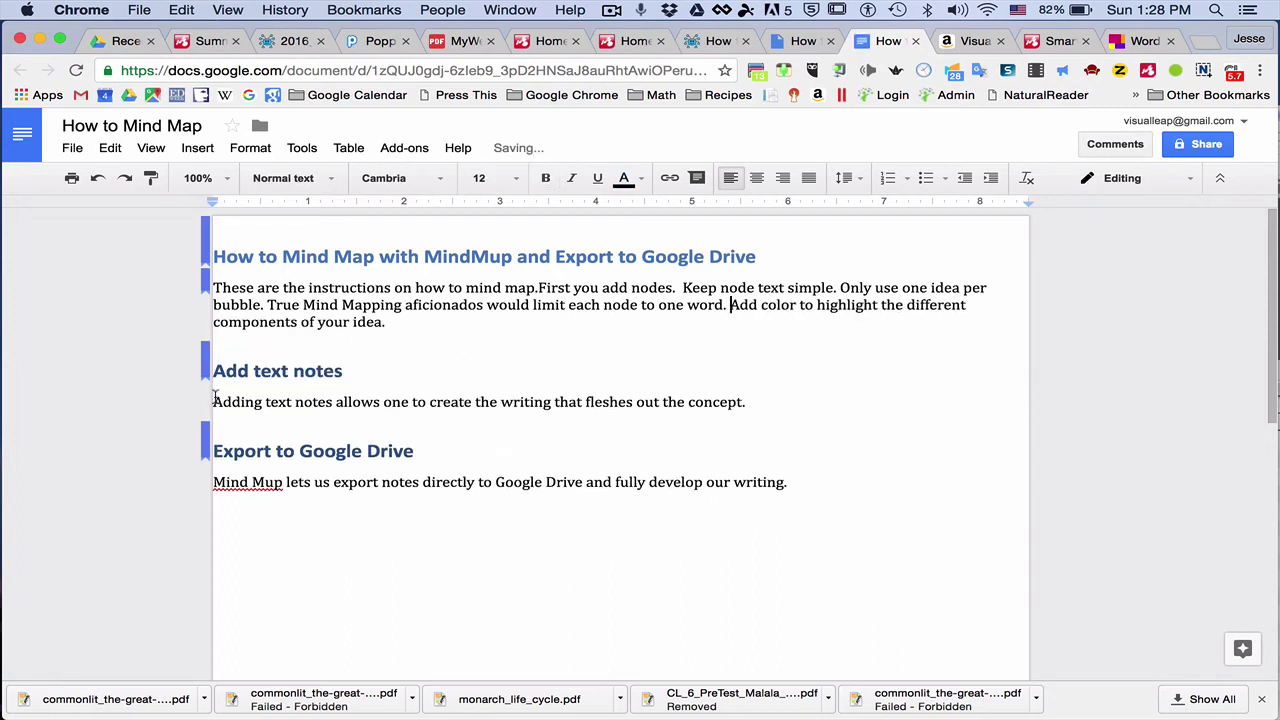
triple_click(215, 371)
key("BackSpace")
key("BackSpace")
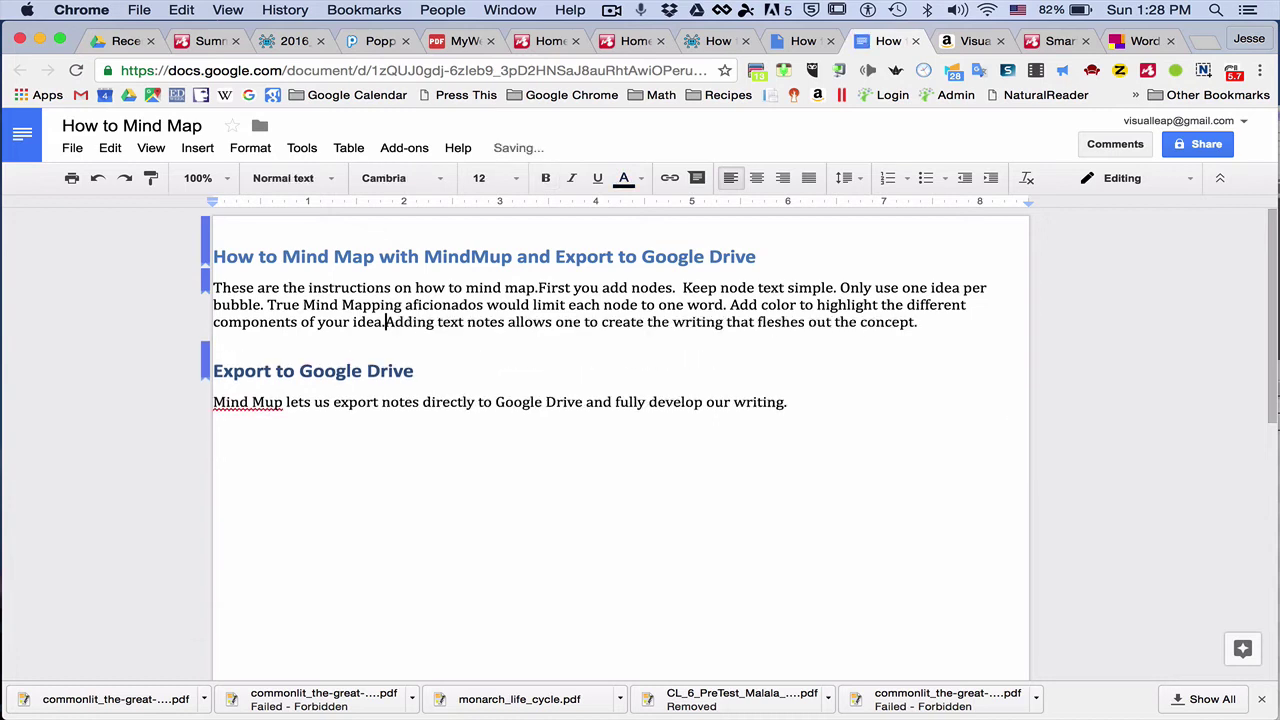
left_click(215, 400)
key("BackSpace")
key("BackSpace")
key("BackSpace")
key("BackSpace")
key("BackSpace")
key("BackSpace")
key("BackSpace")
key("BackSpace")
key("BackSpace")
key("BackSpace")
key("BackSpace")
key("BackSpace")
key("BackSpace")
key("BackSpace")
key("BackSpace")
key("BackSpace")
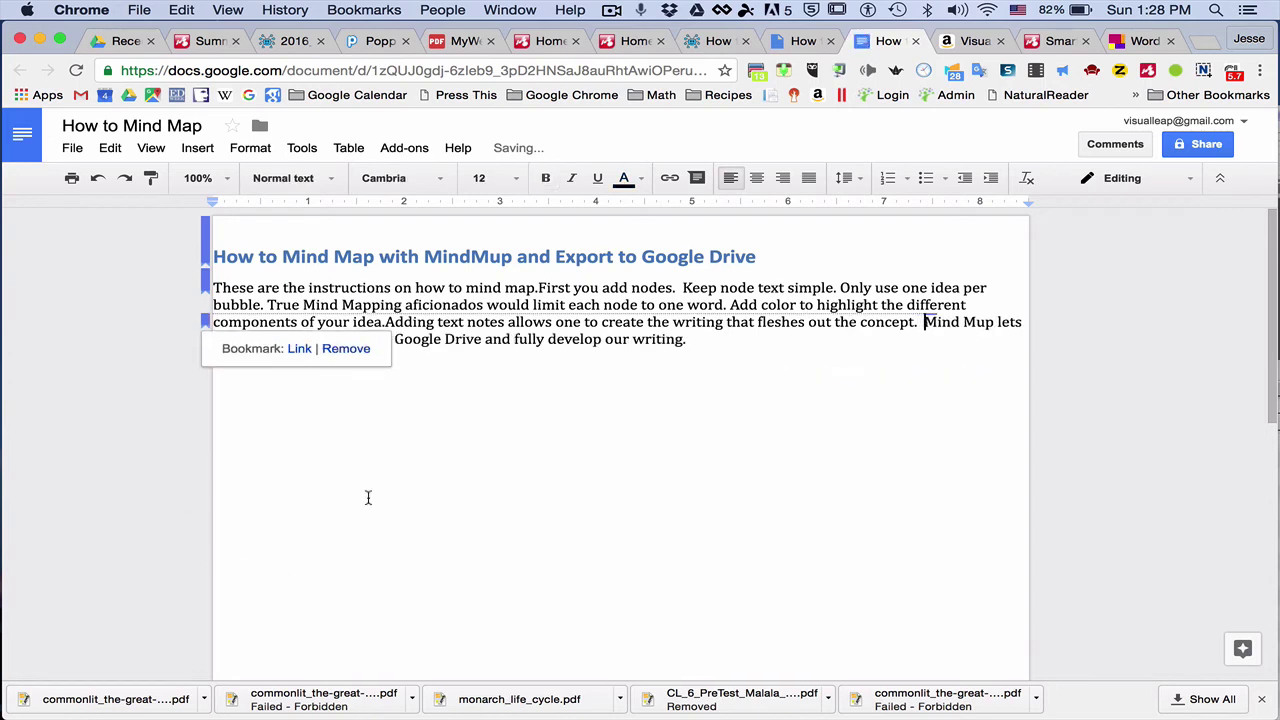
left_click(498, 416)
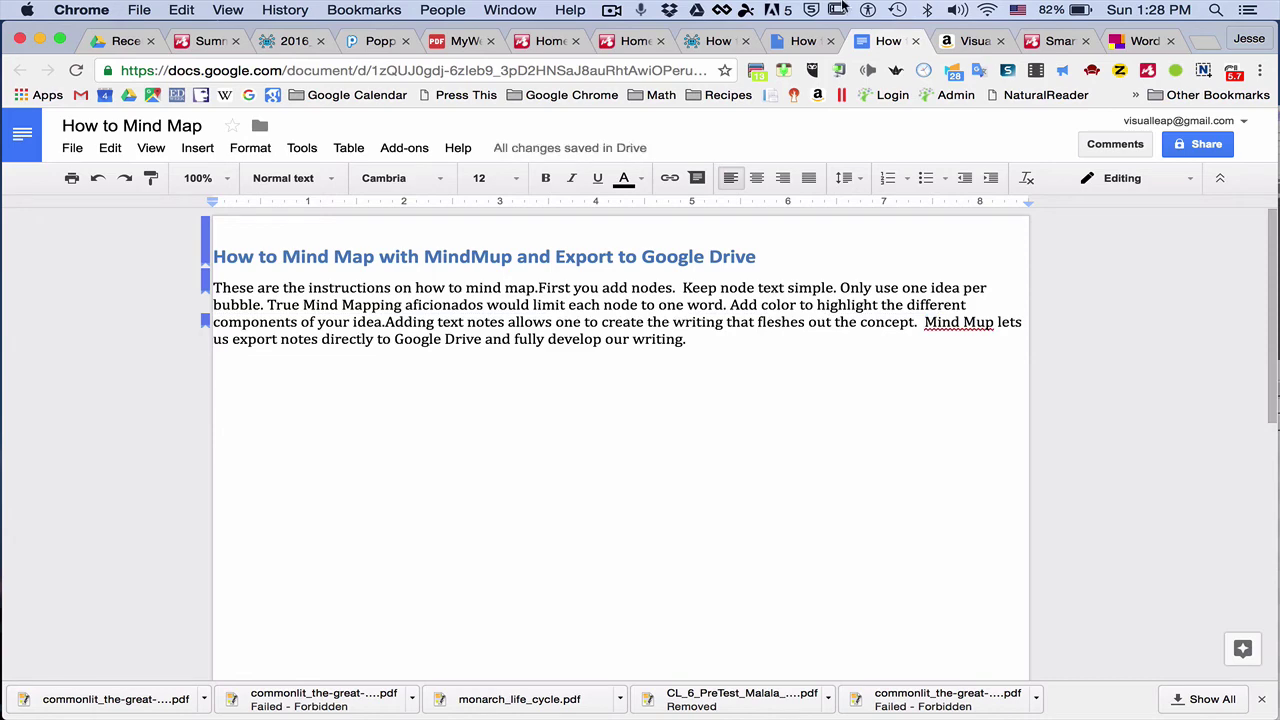
Dismiss MindMup's Upload complete message and return to the Google Docs document
left_click(712, 44)
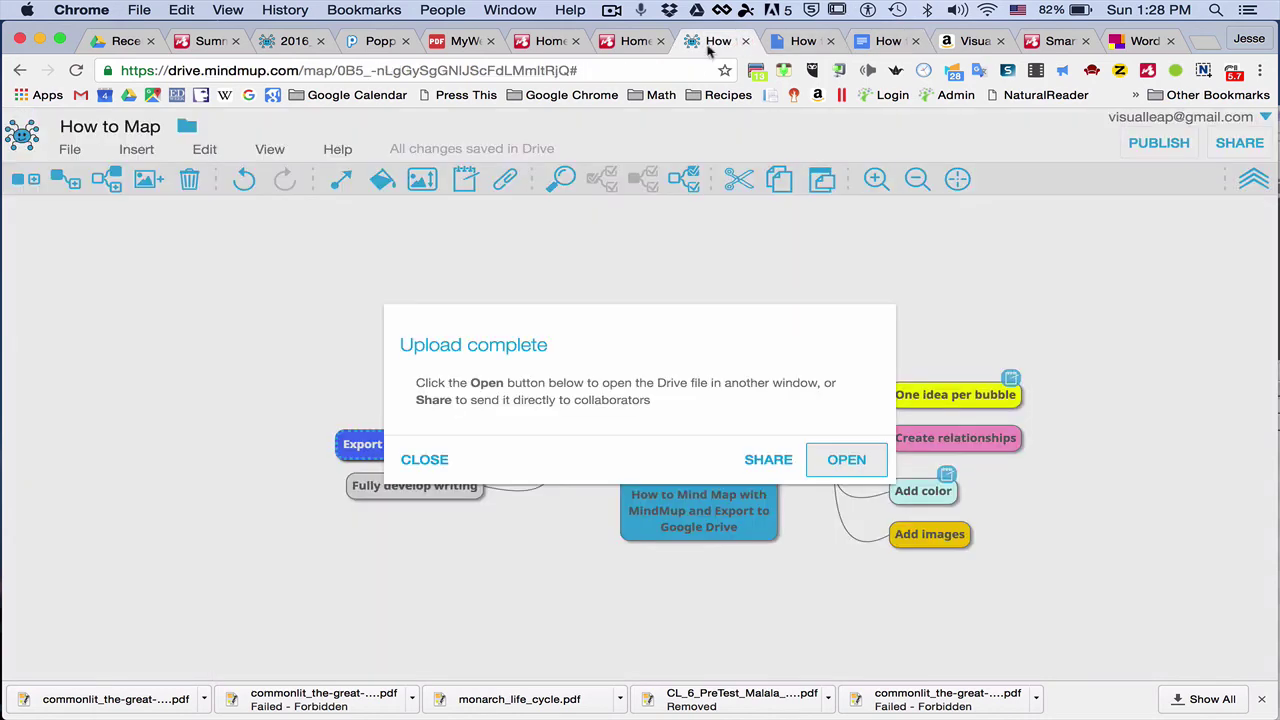
left_click(422, 461)
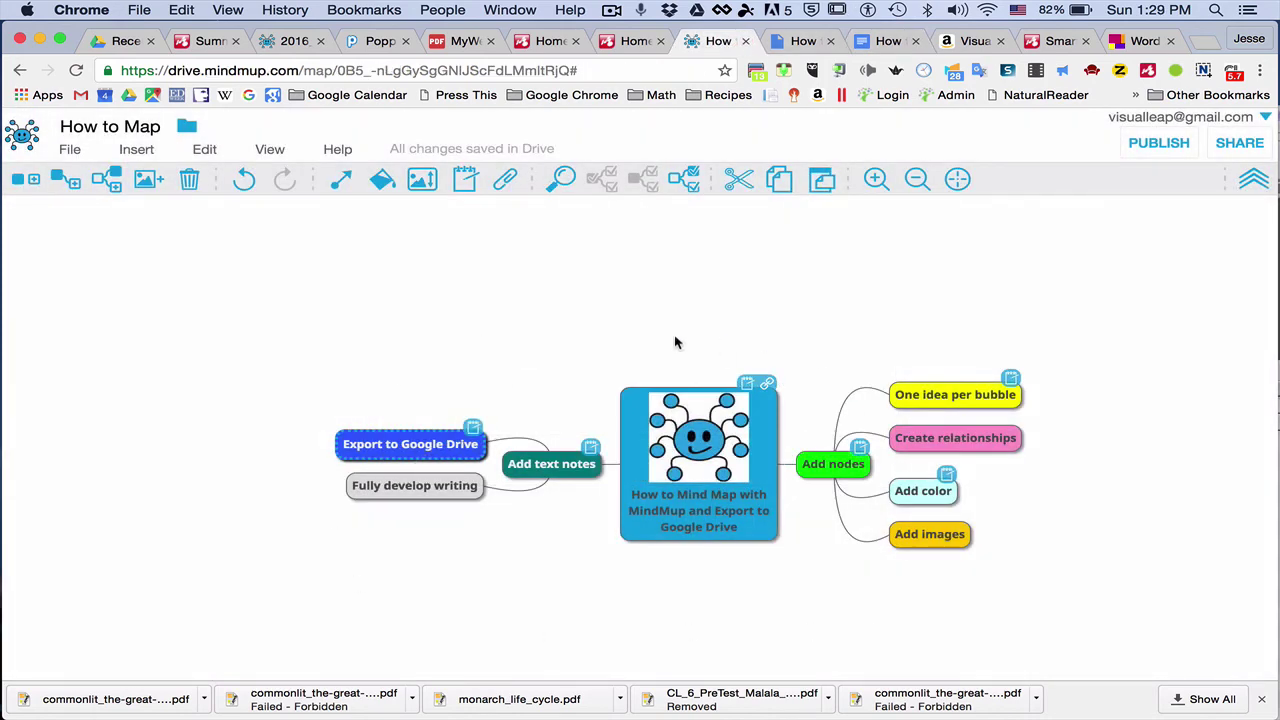
scroll(640, 337, "right", 3)
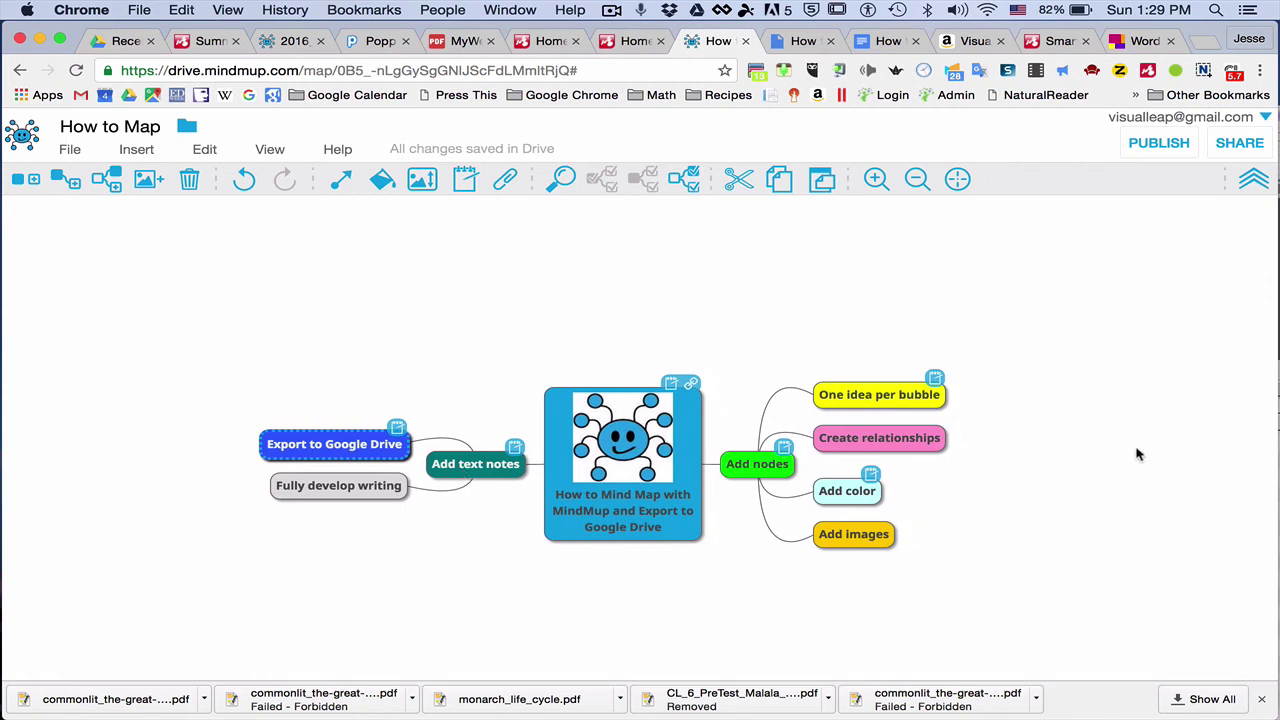
left_click(880, 41)
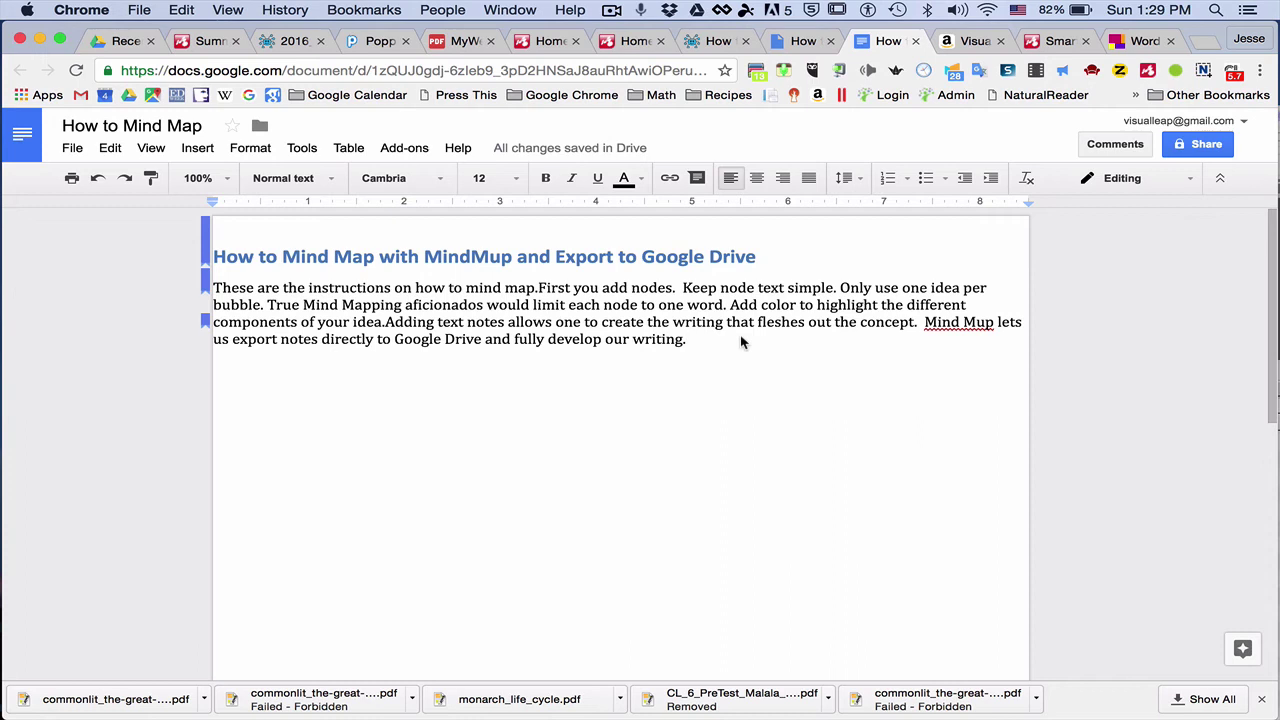
Switch between the Google Docs document and the MindMup map, ending on the map
left_click(709, 44)
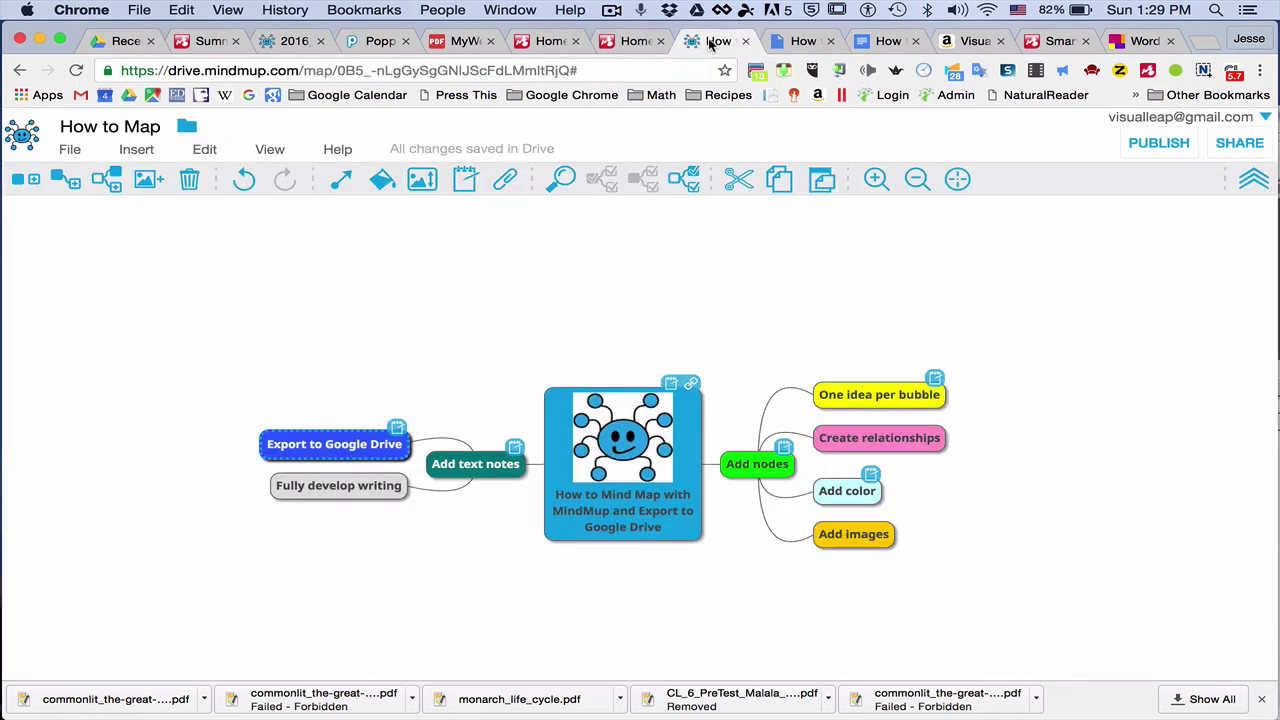
left_click(884, 41)
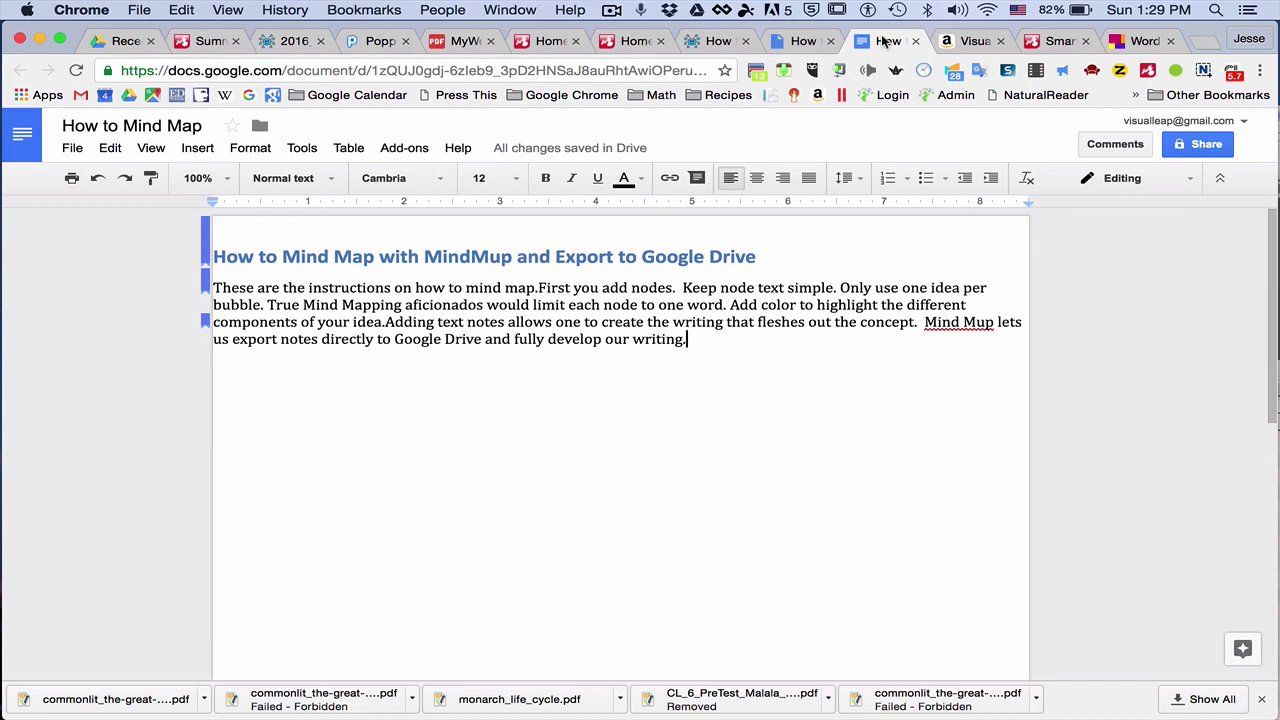
left_click(718, 41)
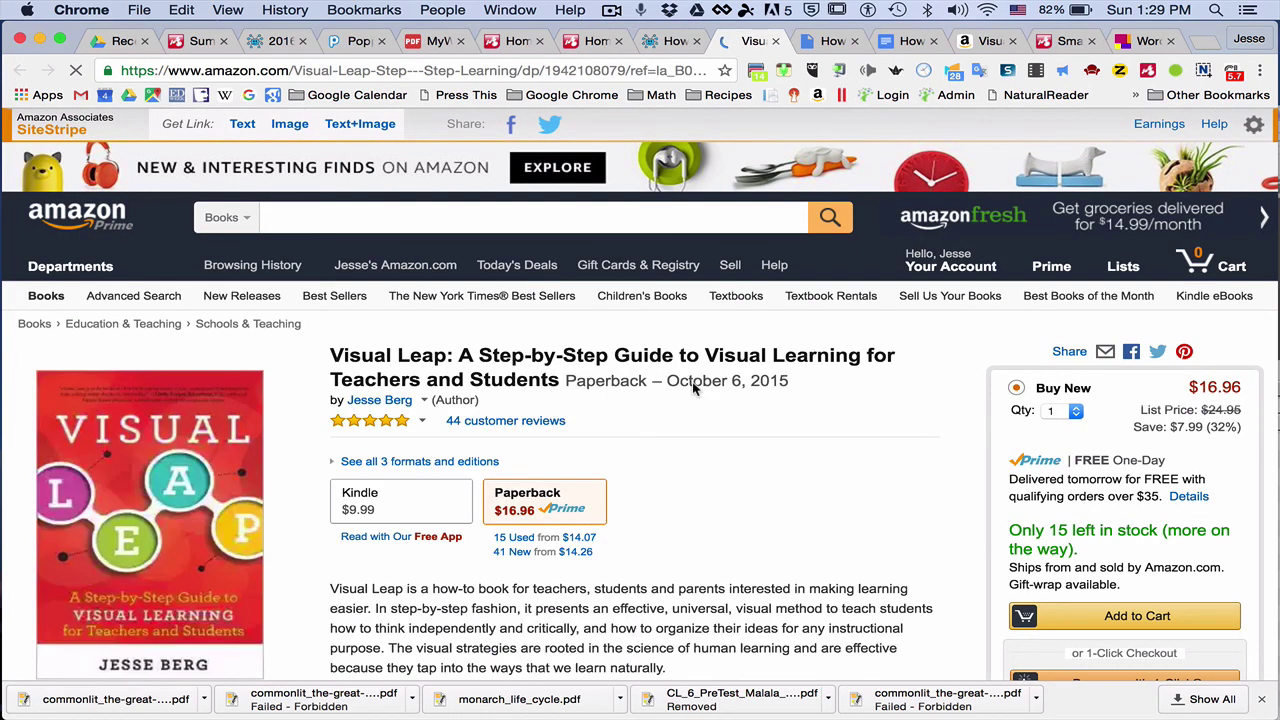
Look over the Visual Leap Amazon listing, then return to the How to Map mind map
scroll(735, 492, "down", 3)
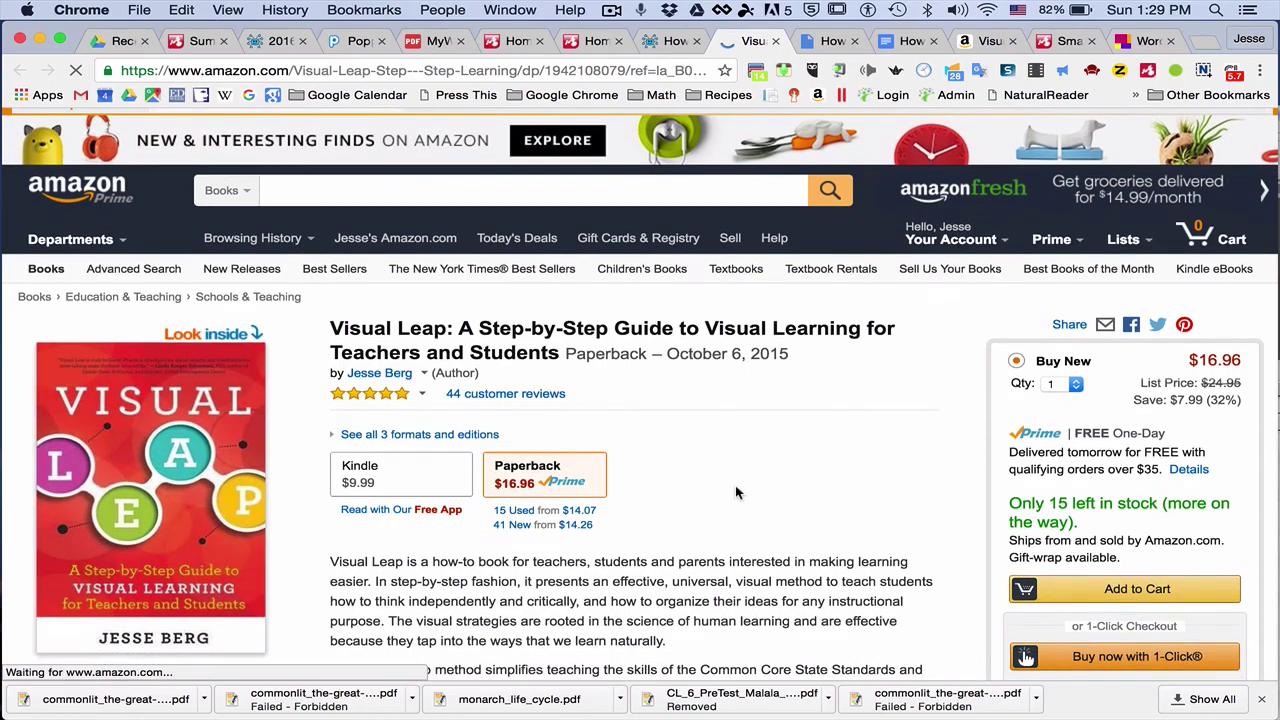
scroll(735, 492, "down", 5)
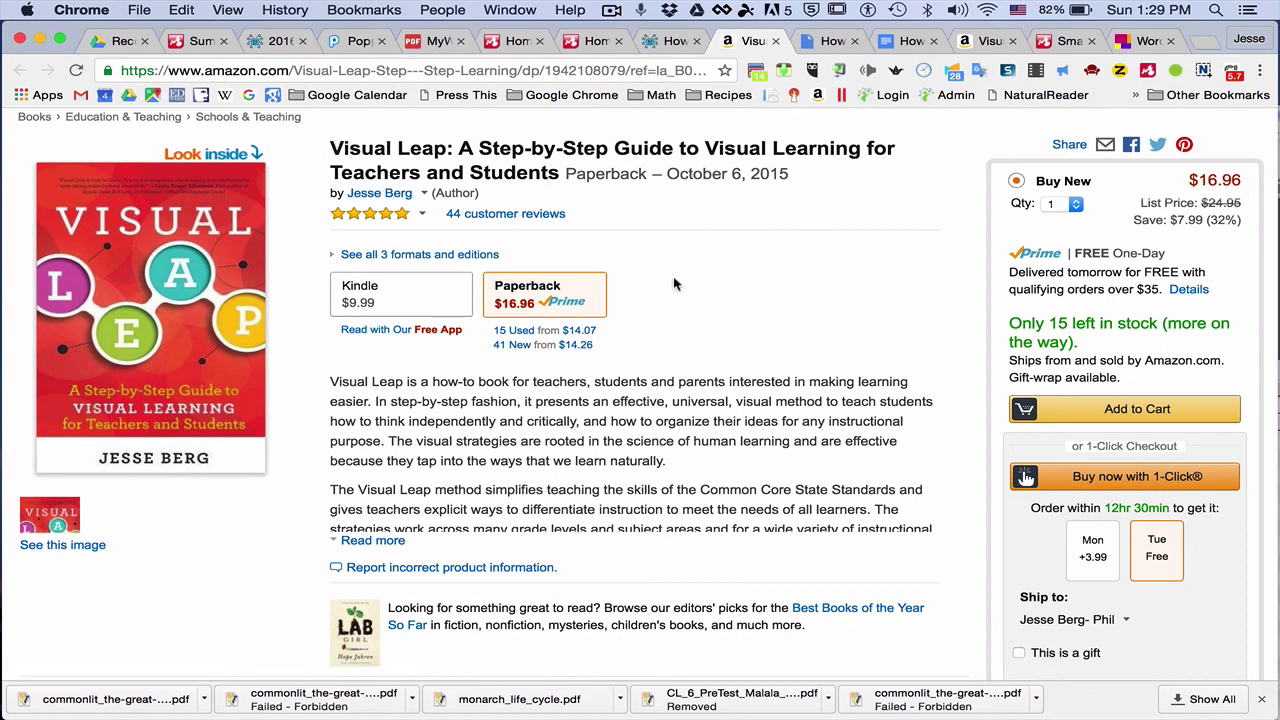
scroll(673, 285, "up", 3)
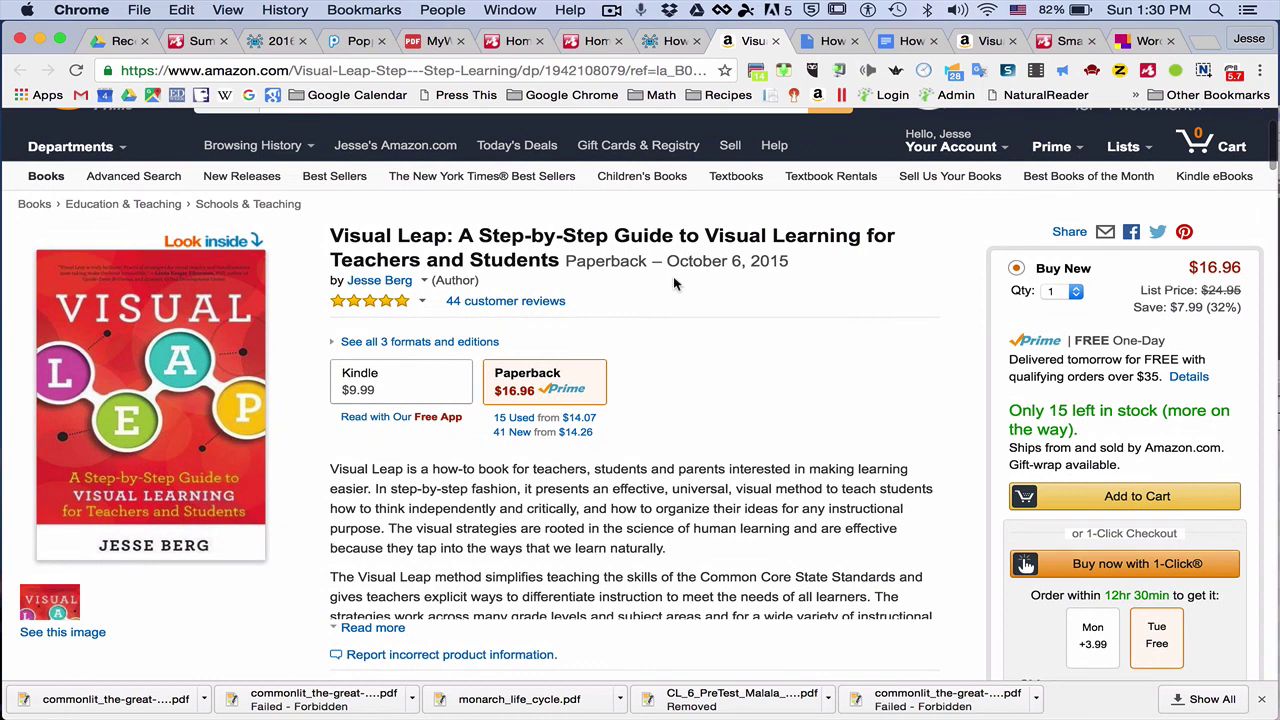
left_click(673, 41)
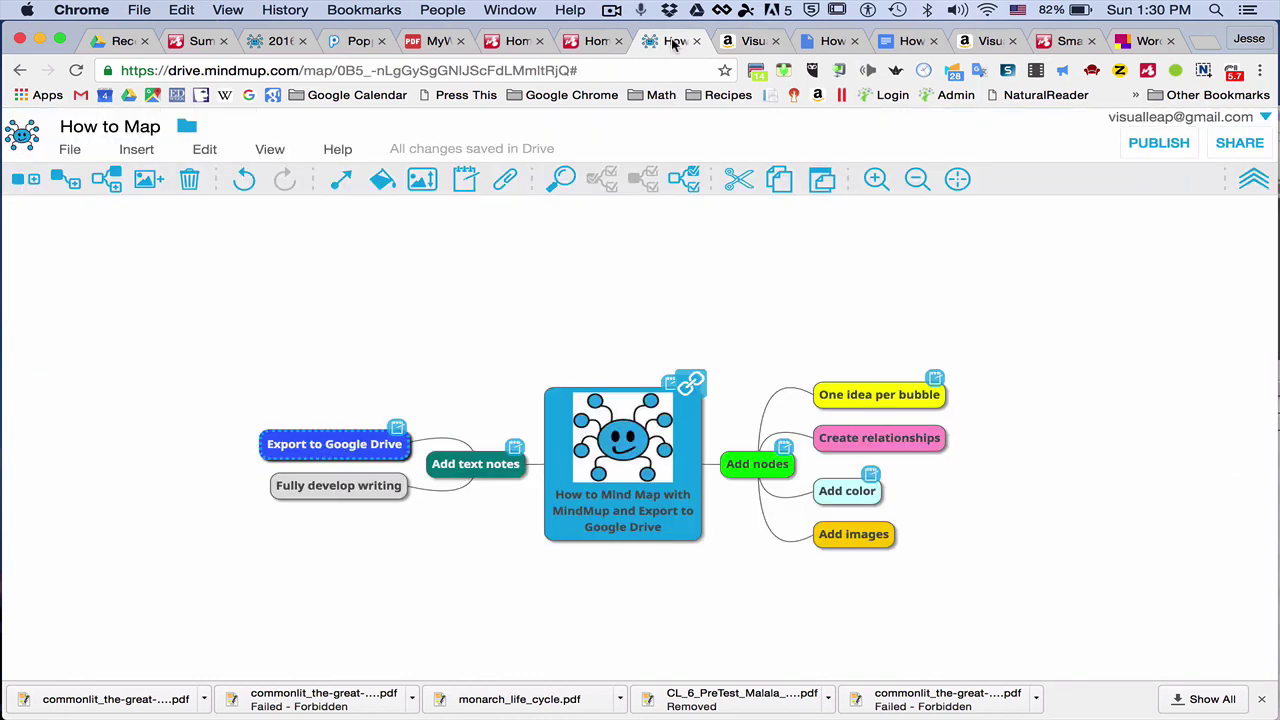